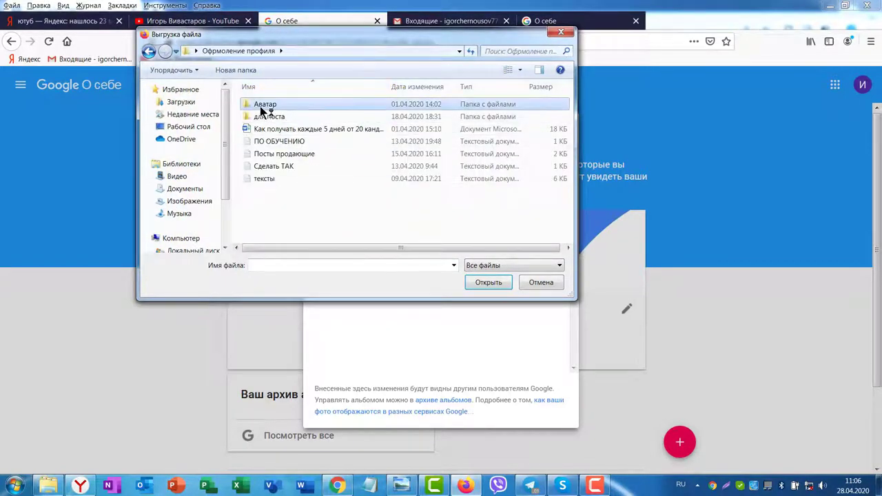
# Step: Crop the black T-shirt portrait into the new profile photo, then go to the YouTube channel
pyautogui.doubleClick(475, 178)
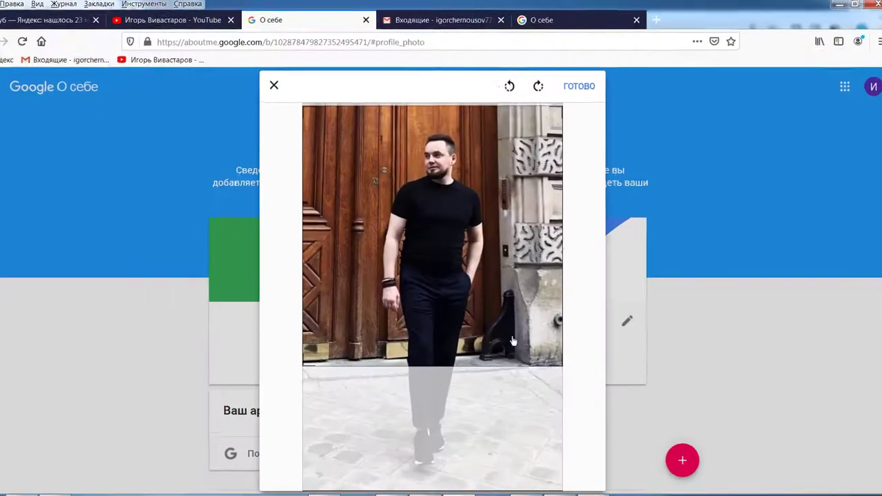
pyautogui.hotkey('ctrl', '-')
pyautogui.hotkey('ctrl', '-')
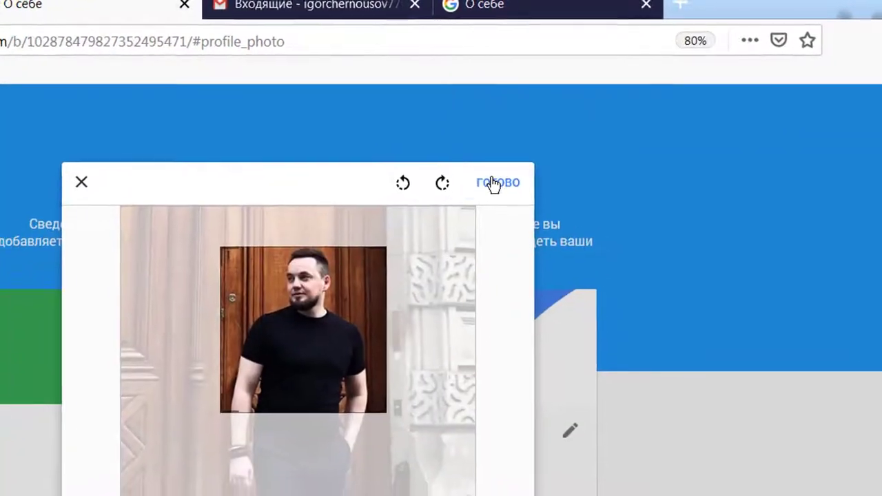
pyautogui.click(495, 187)
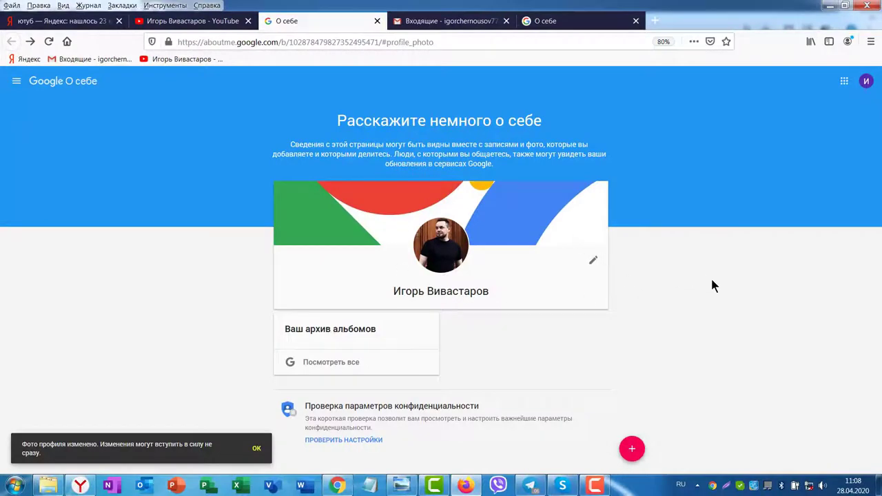
pyautogui.click(169, 60)
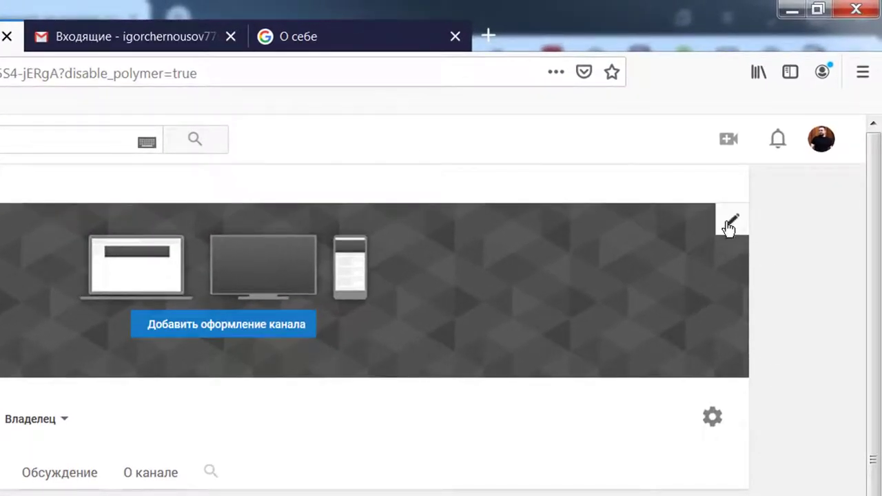
# Step: Open the channel art editor, browse the Галерея stock banners, and return to Загрузка фотографий
pyautogui.click(732, 223)
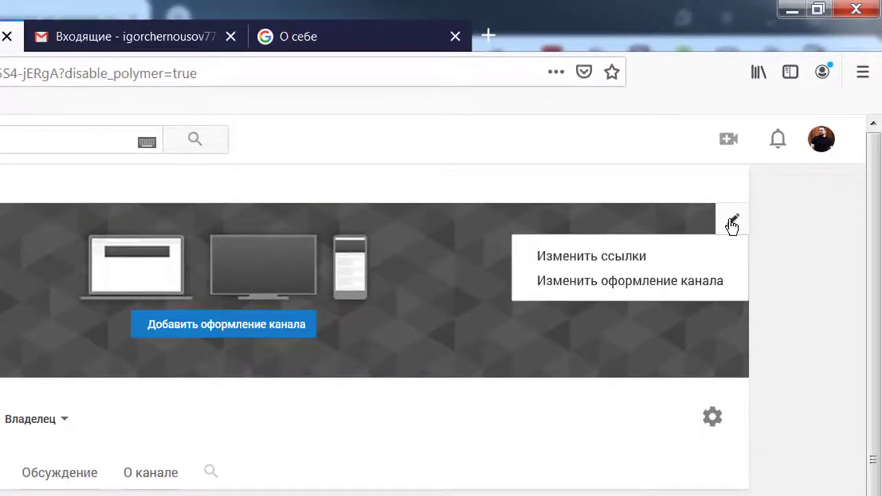
pyautogui.click(606, 290)
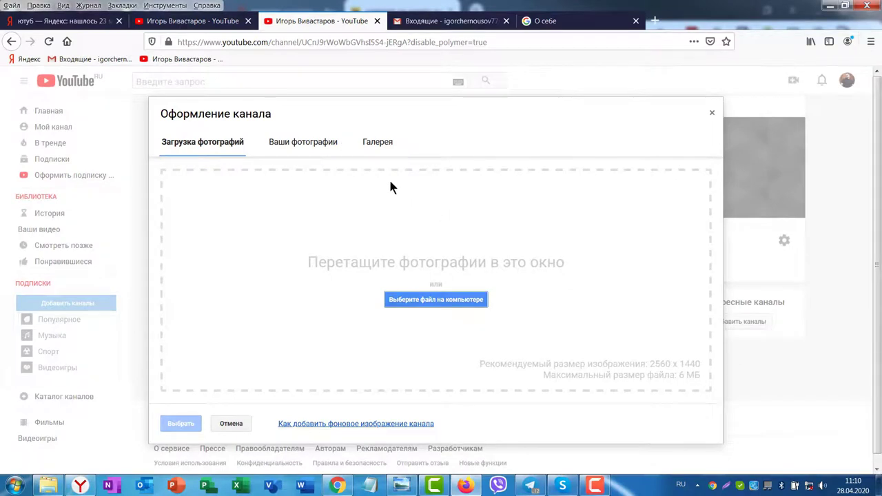
pyautogui.click(378, 143)
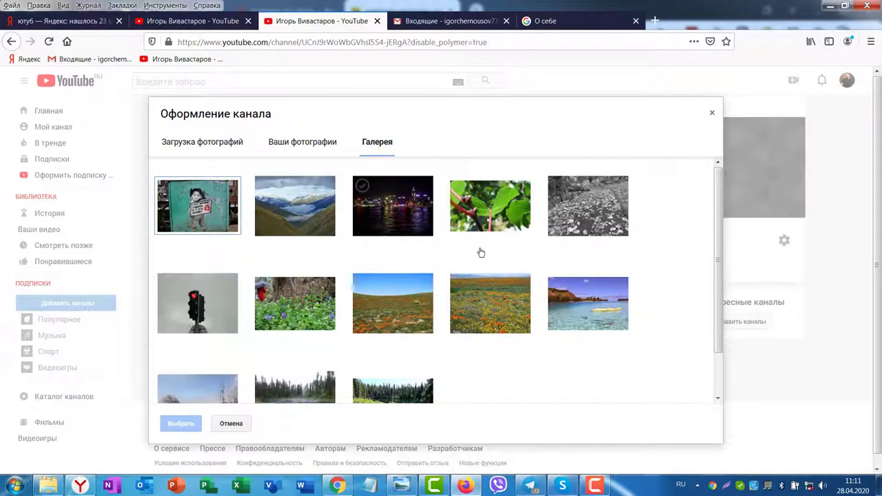
pyautogui.scroll(-1, 501, 256)
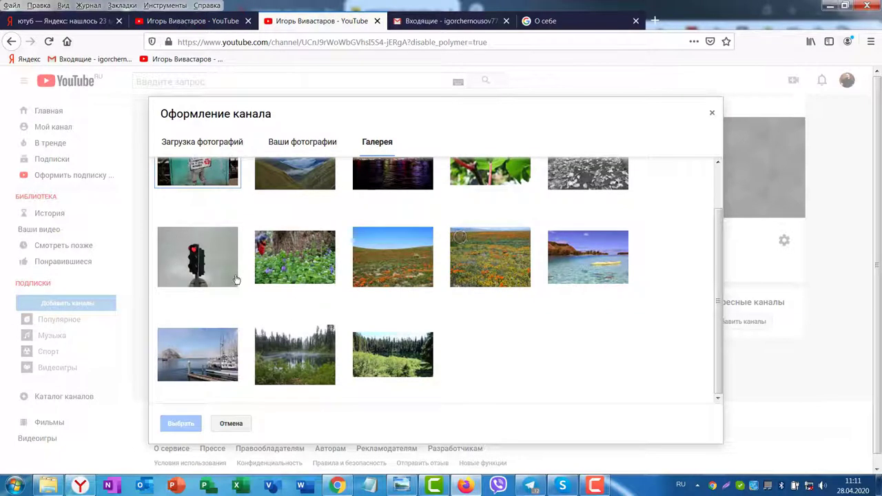
pyautogui.scroll(1, 513, 300)
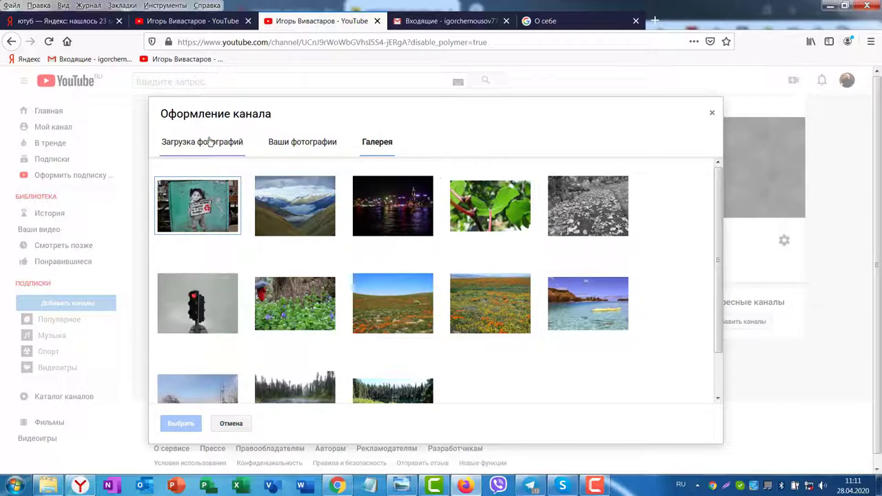
pyautogui.click(186, 150)
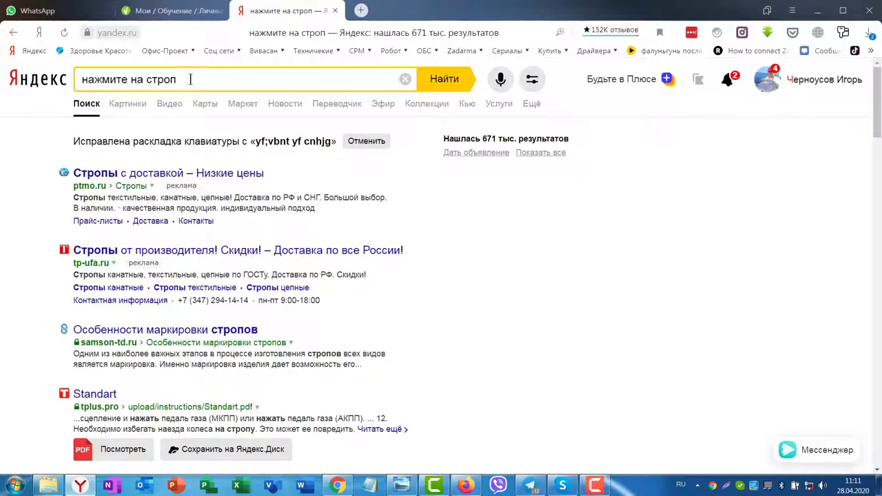
pyautogui.moveTo(178, 79); pyautogui.dragTo(3, 63)
# Step: Search Yandex Images for 'фон для ютуб канала' 2560 x 1440 backgrounds
pyautogui.press('BackSpace')
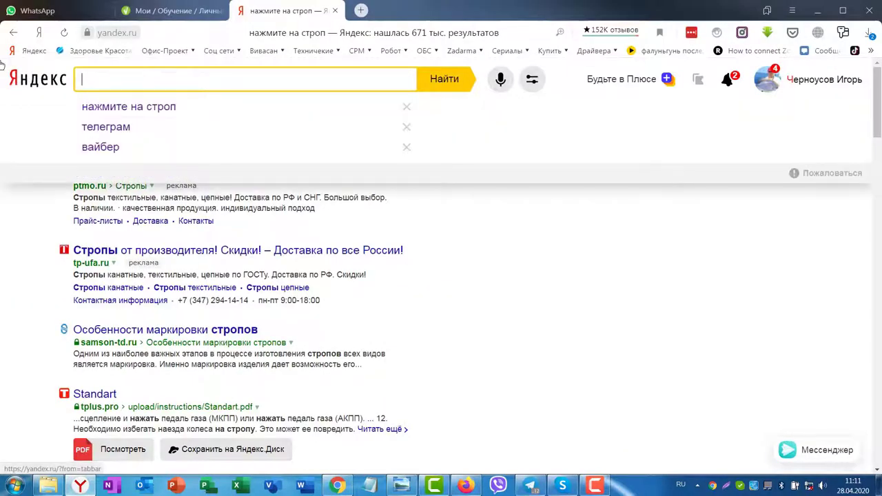
pyautogui.write('фон для ют')
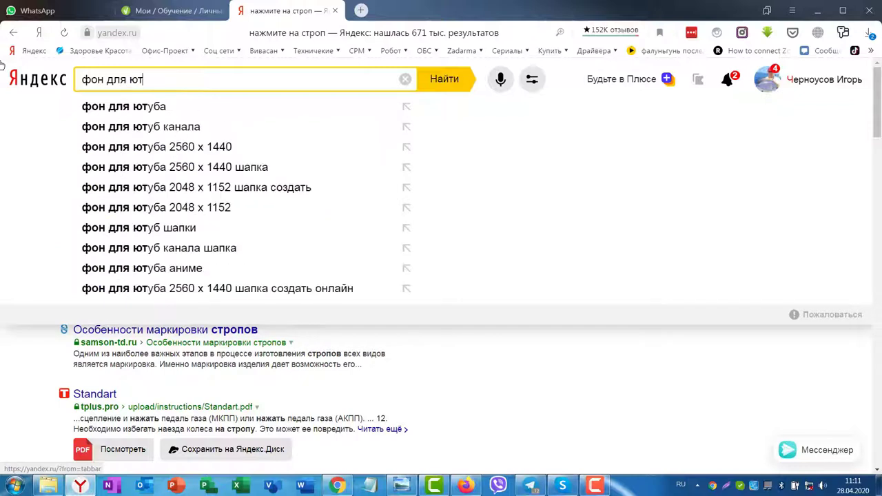
pyautogui.write('уб канала')
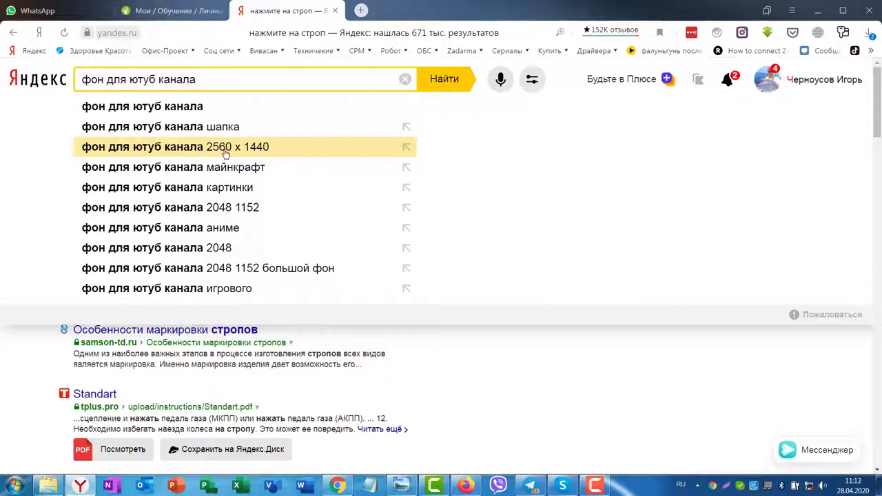
pyautogui.click(214, 152)
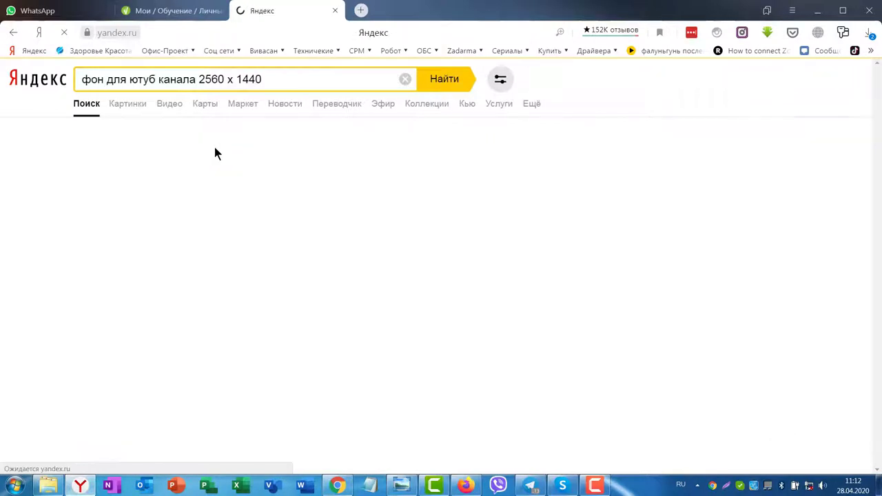
pyautogui.click(128, 104)
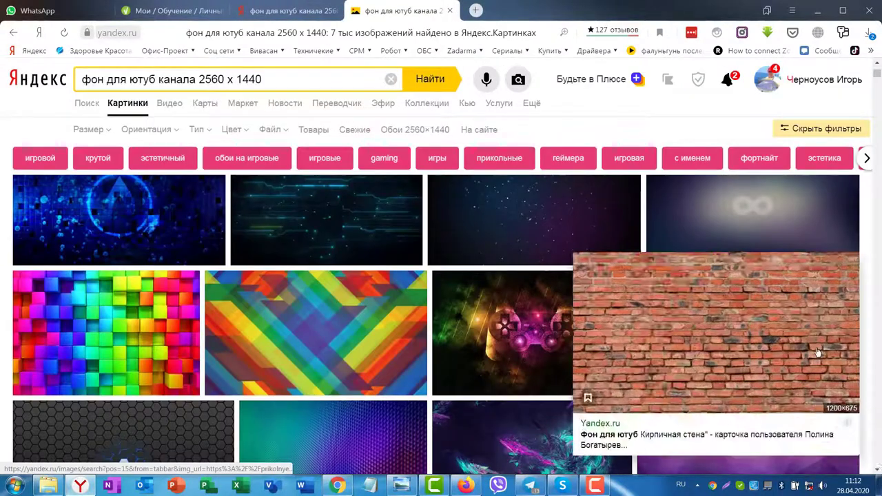
# Step: Save the red brick-wall image to the computer as s1200
pyautogui.click(773, 339)
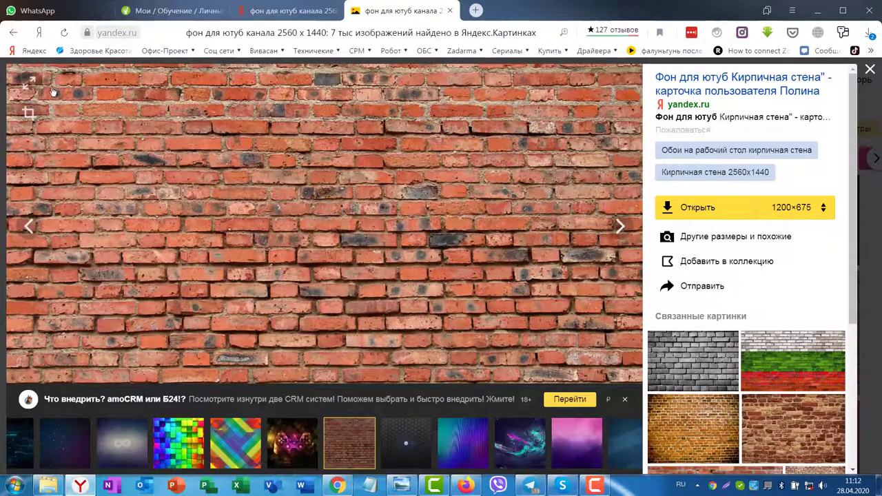
pyautogui.rightClick(235, 182)
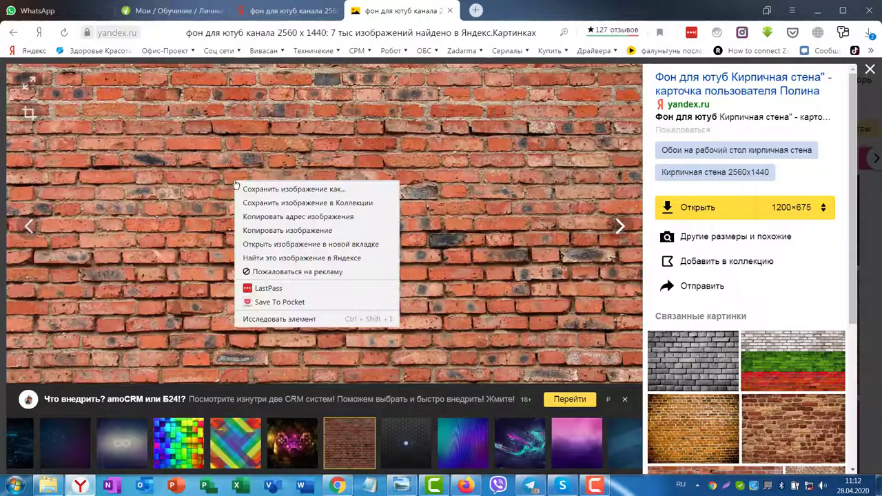
pyautogui.click(269, 190)
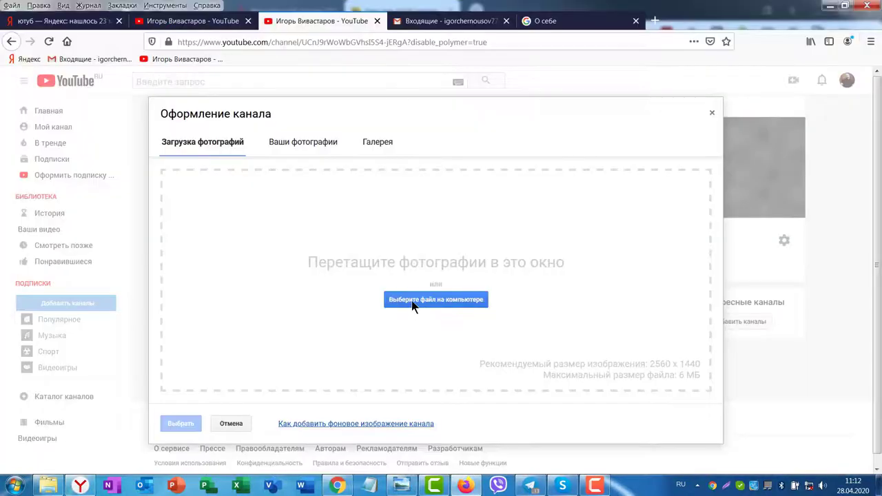
# Step: Upload s1200 from Загрузки, crop it, and apply it as the channel banner
pyautogui.click(411, 300)
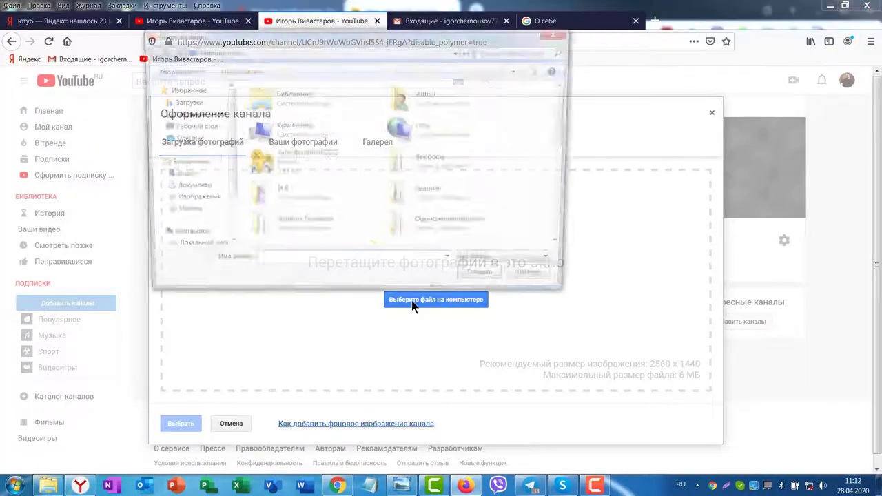
pyautogui.click(180, 102)
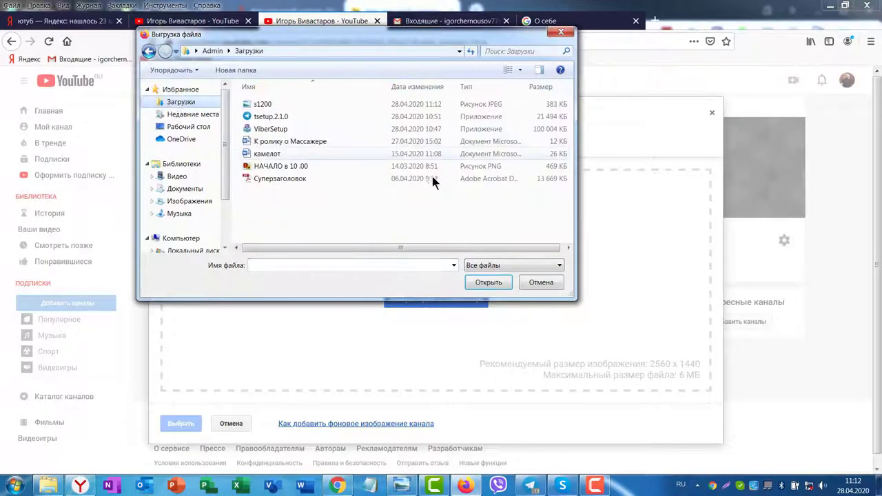
pyautogui.click(310, 104)
pyautogui.click(485, 284)
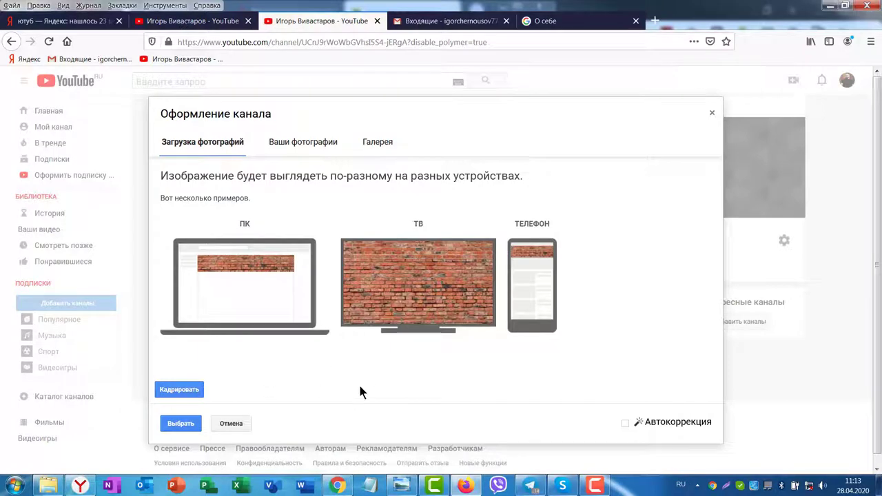
pyautogui.click(172, 390)
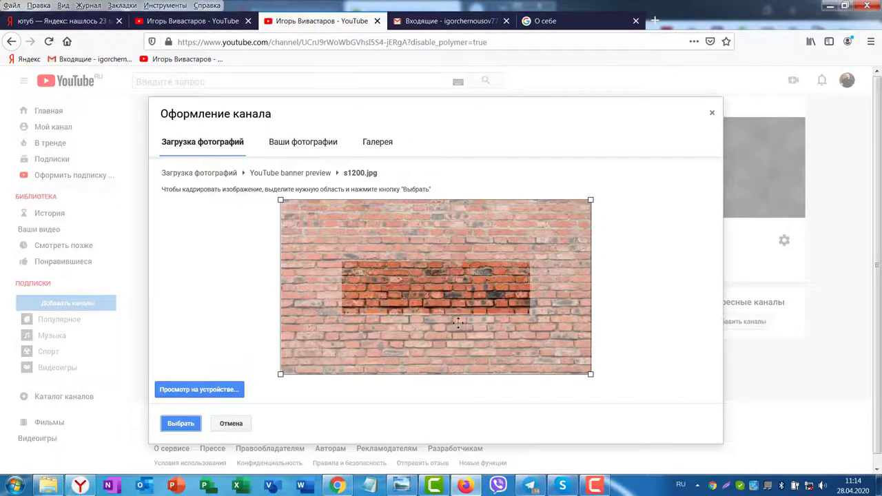
pyautogui.click(179, 424)
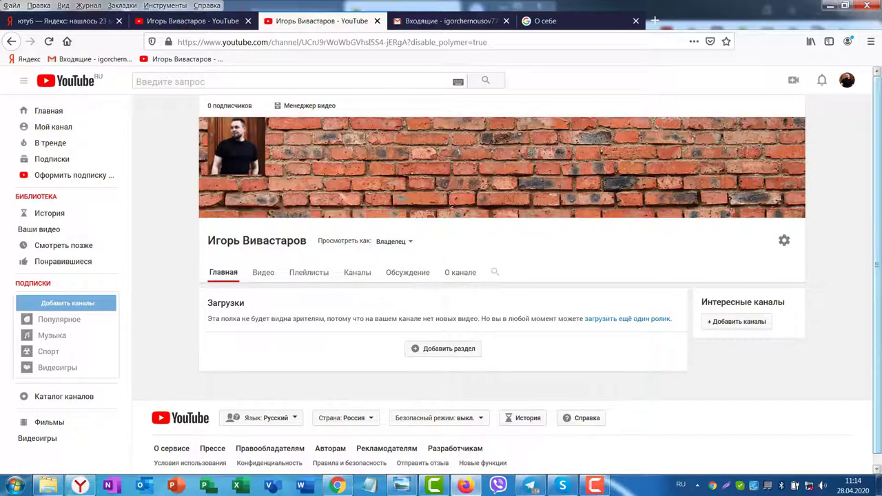
# Step: Review the example channel's banner links, dismiss the chat notifications, and open a new tab
pyautogui.click(80, 486)
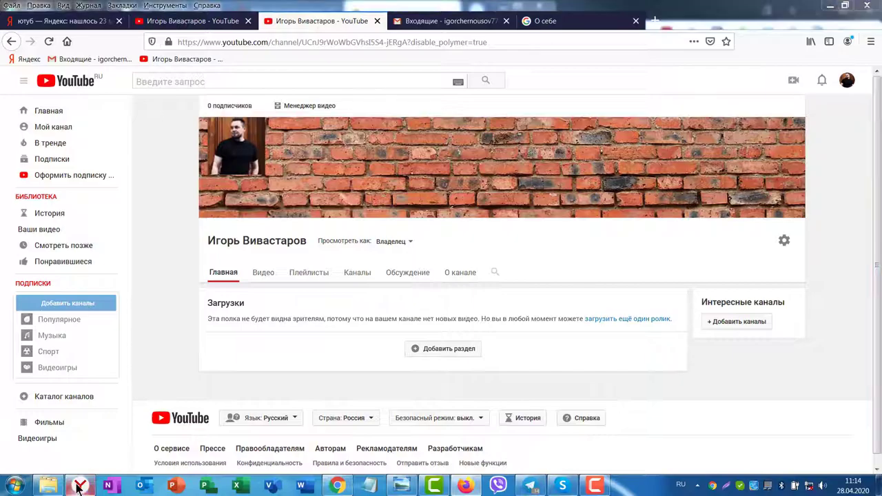
pyautogui.click(265, 13)
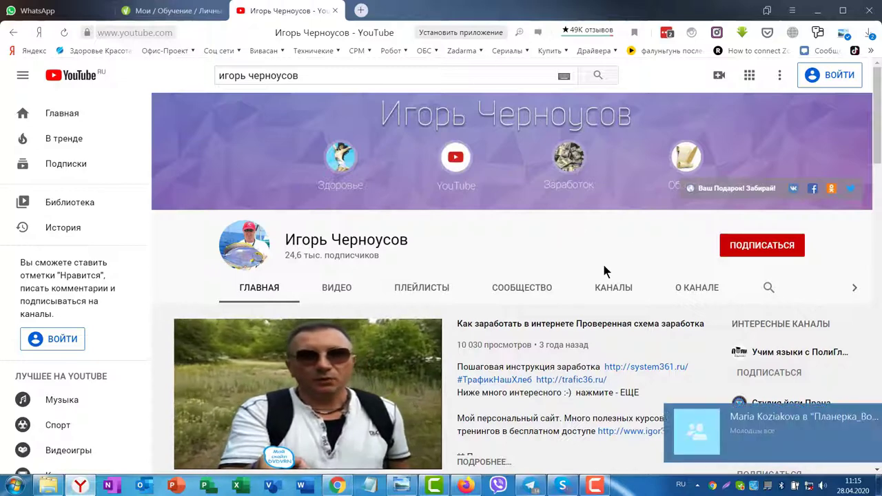
pyautogui.click(873, 418)
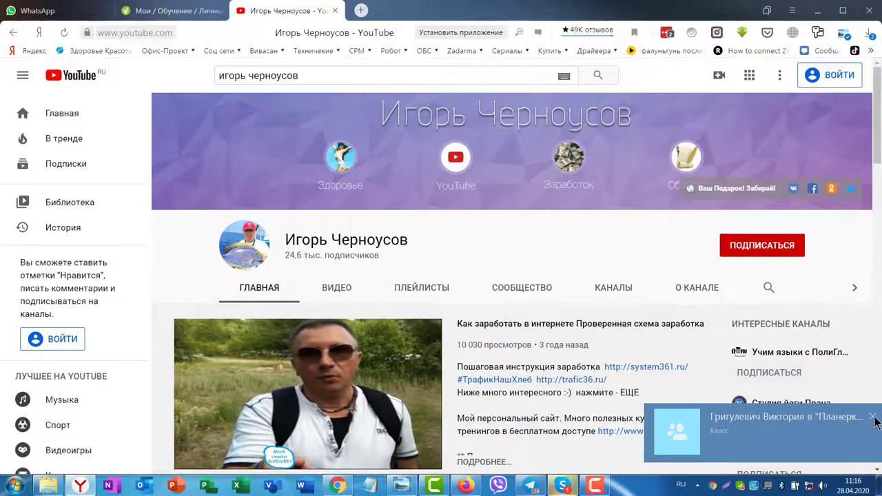
pyautogui.click(872, 418)
pyautogui.click(361, 10)
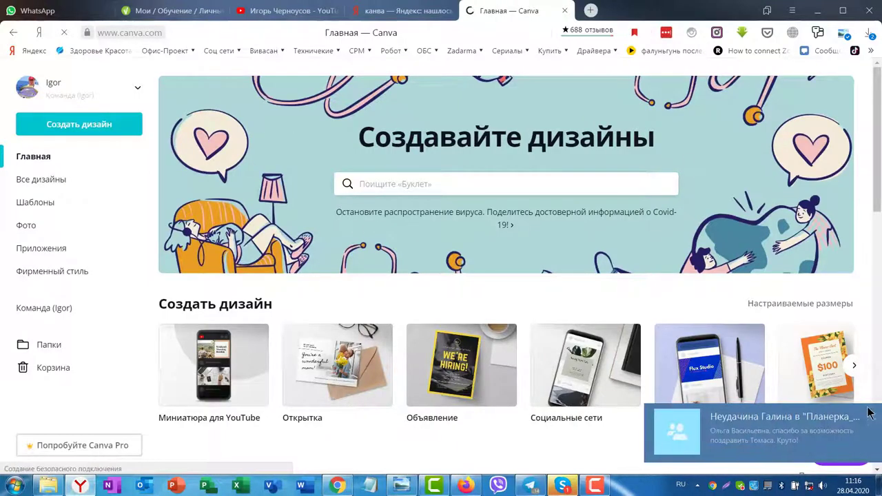
# Step: Look over Canva's Создать дизайн design types, then return to the канва search results
pyautogui.click(872, 417)
pyautogui.click(873, 417)
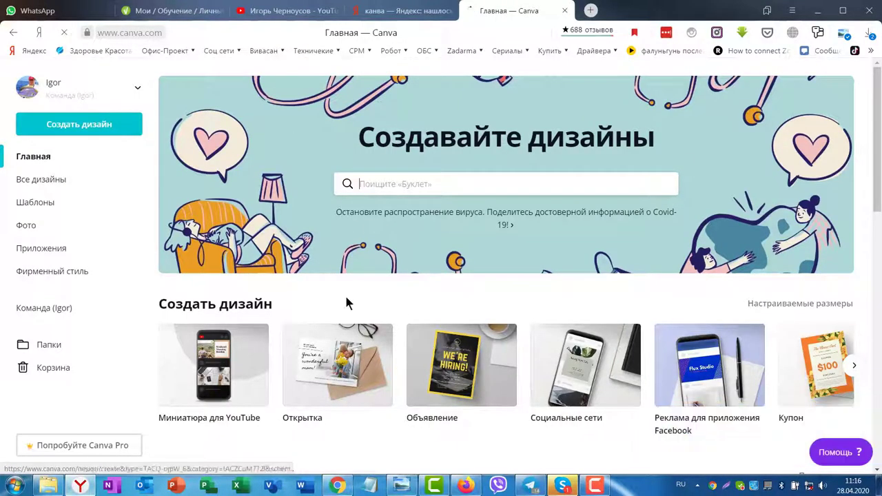
pyautogui.click(66, 127)
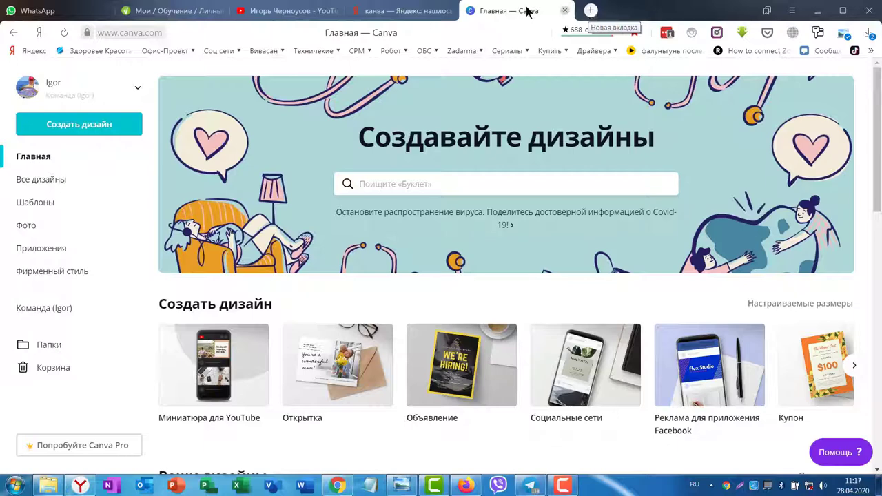
pyautogui.click(367, 12)
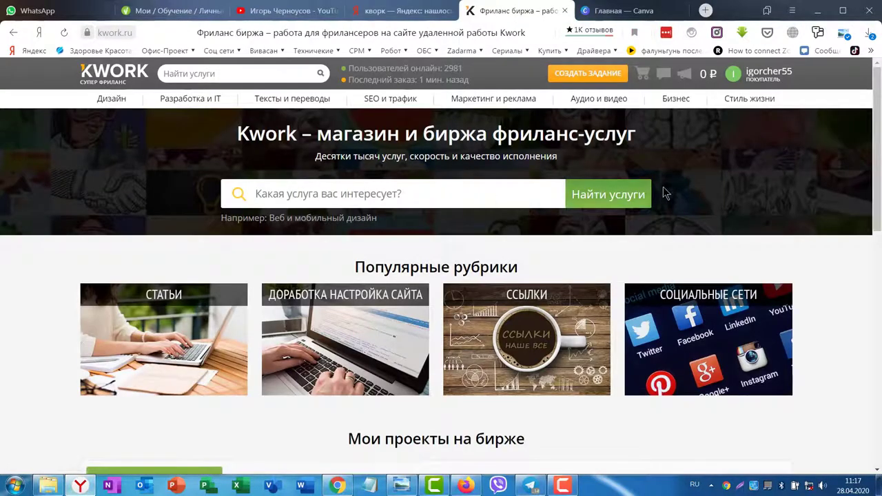
# Step: Search Kwork for 'шапка для ютуба' and open the first 500 ₽ banner offer
pyautogui.scroll(-3, 655, 189)
pyautogui.click(191, 73)
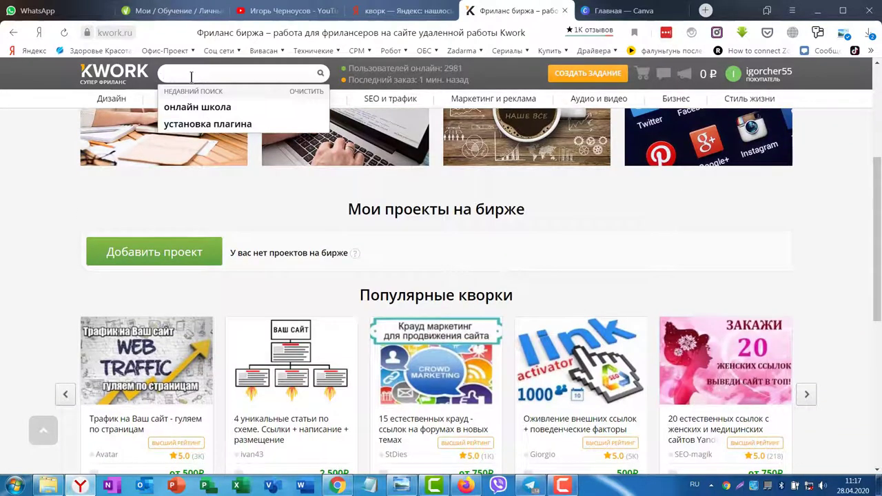
pyautogui.write('шапка для ютуба')
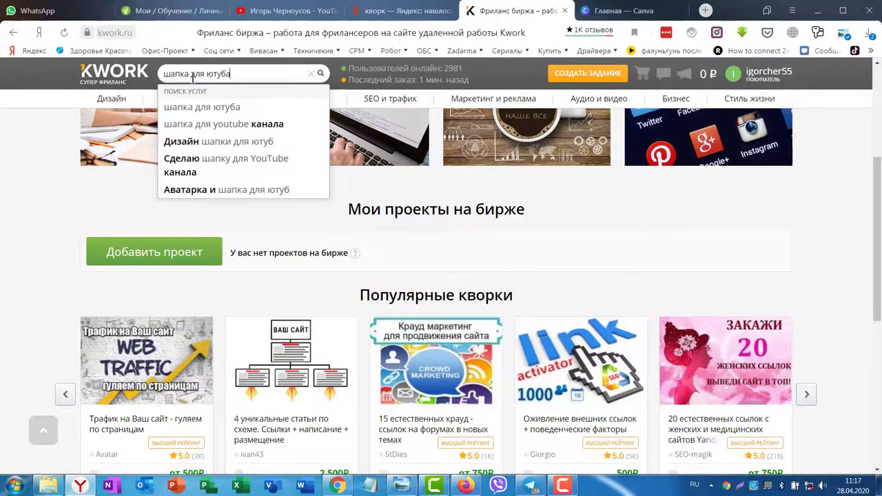
pyautogui.press('Return')
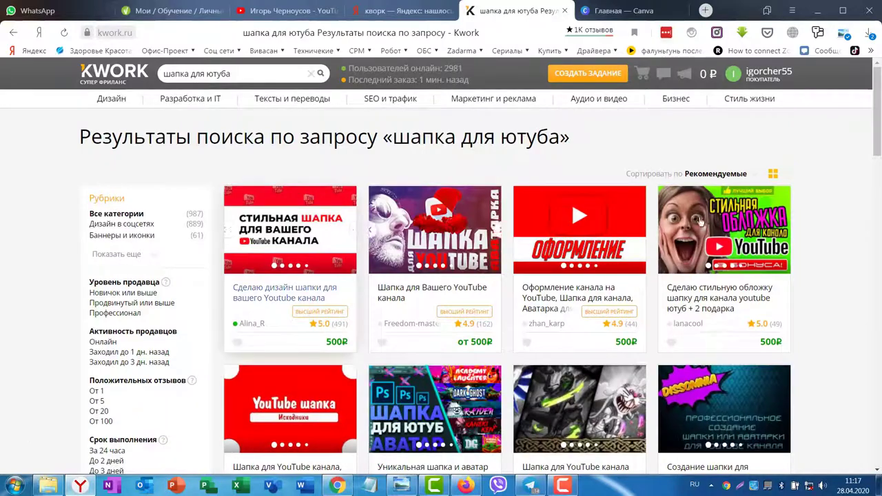
pyautogui.scroll(-2, 723, 227)
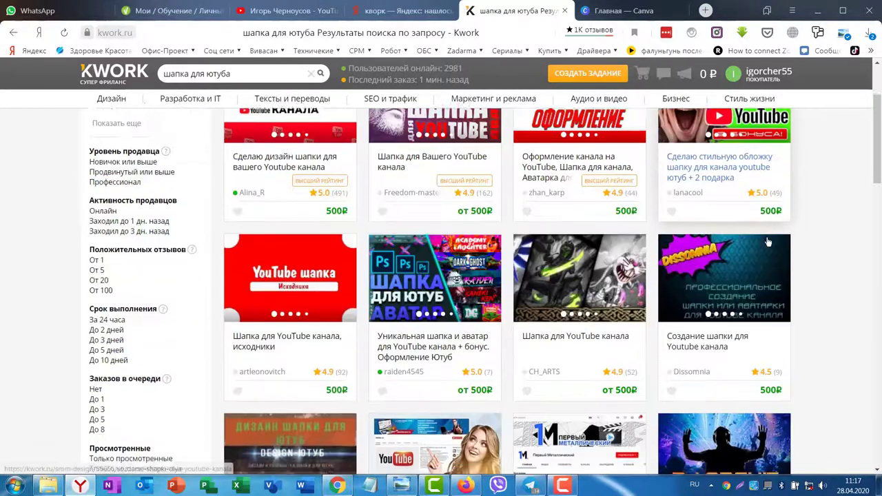
pyautogui.scroll(-3, 734, 251)
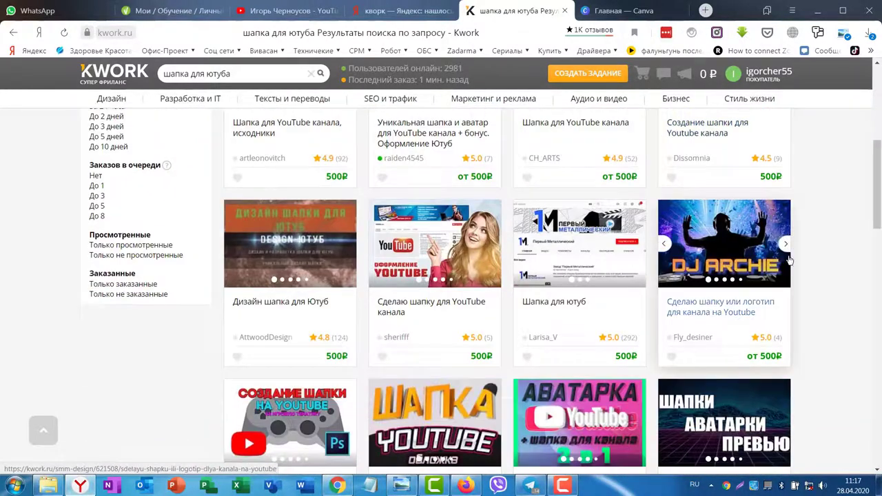
pyautogui.scroll(5, 735, 252)
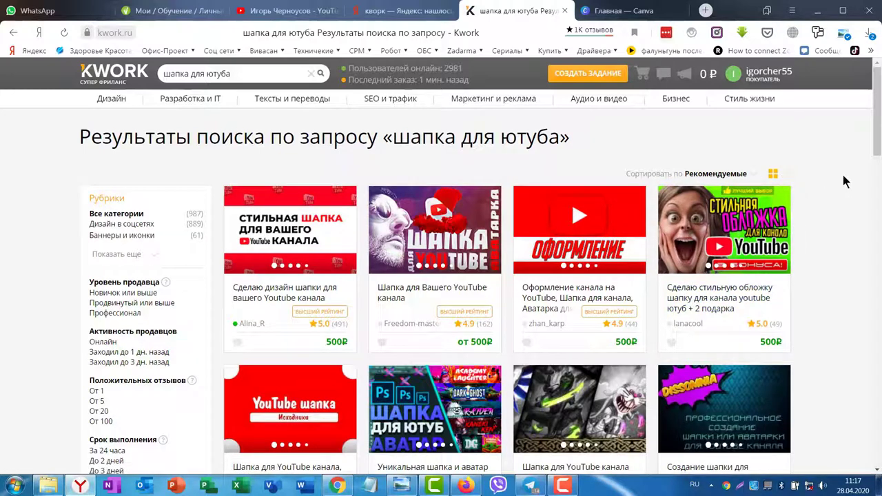
pyautogui.click(286, 236)
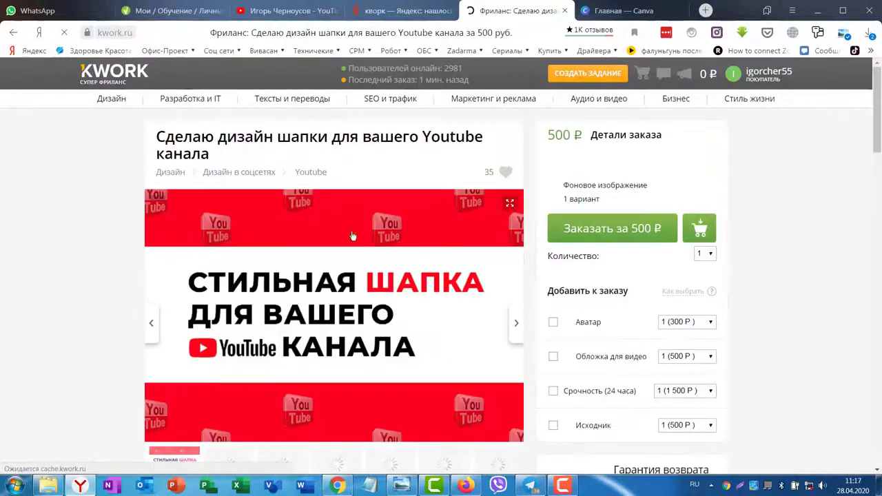
# Step: Browse the seller's portfolio banners, including the golden banner example
pyautogui.scroll(-2, 775, 289)
pyautogui.scroll(-1, 775, 290)
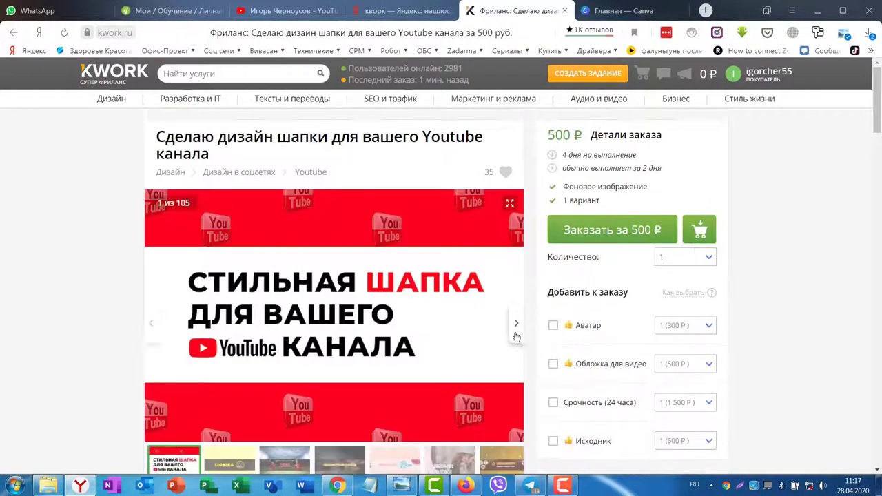
pyautogui.click(518, 326)
pyautogui.click(518, 327)
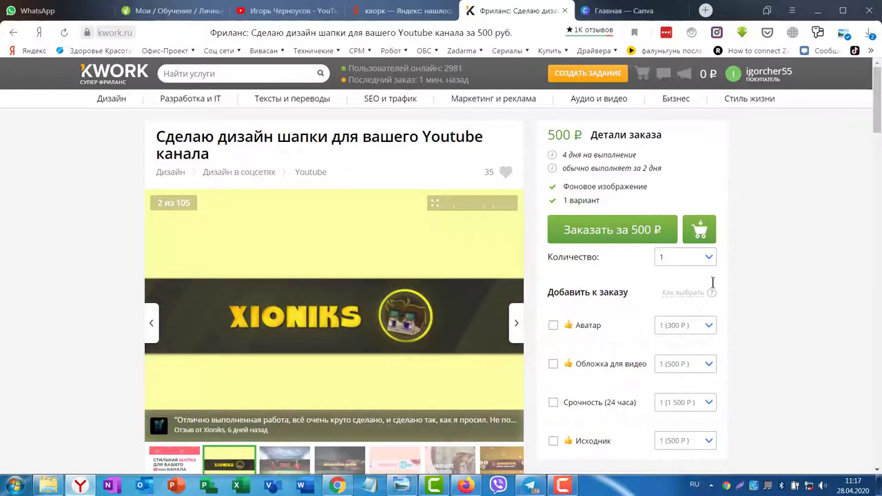
pyautogui.scroll(-4, 526, 247)
pyautogui.click(498, 177)
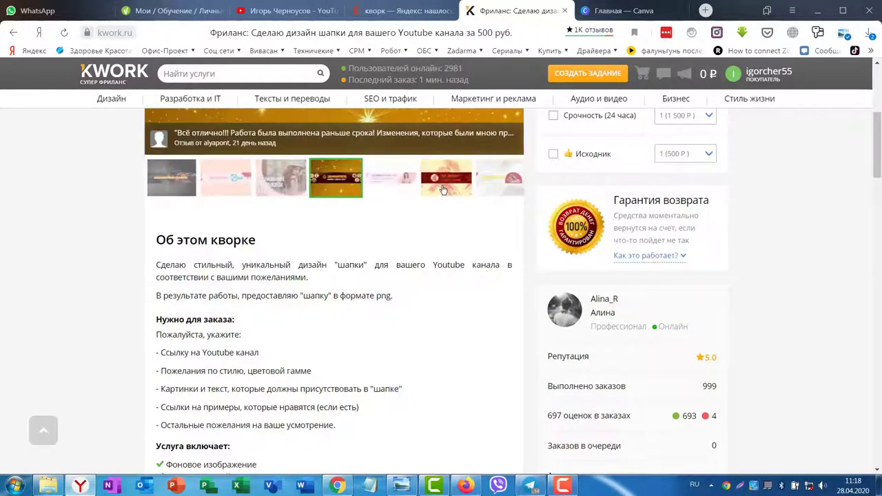
# Step: Flip through the remaining portfolio banners, then open the YouTube channel's О канале tab
pyautogui.scroll(2, 648, 213)
pyautogui.scroll(2, 521, 215)
pyautogui.click(518, 213)
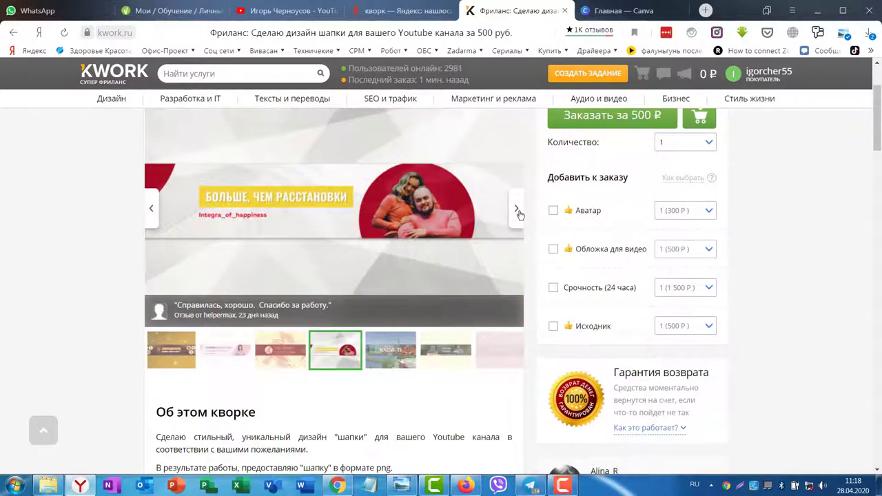
pyautogui.click(518, 212)
pyautogui.click(519, 212)
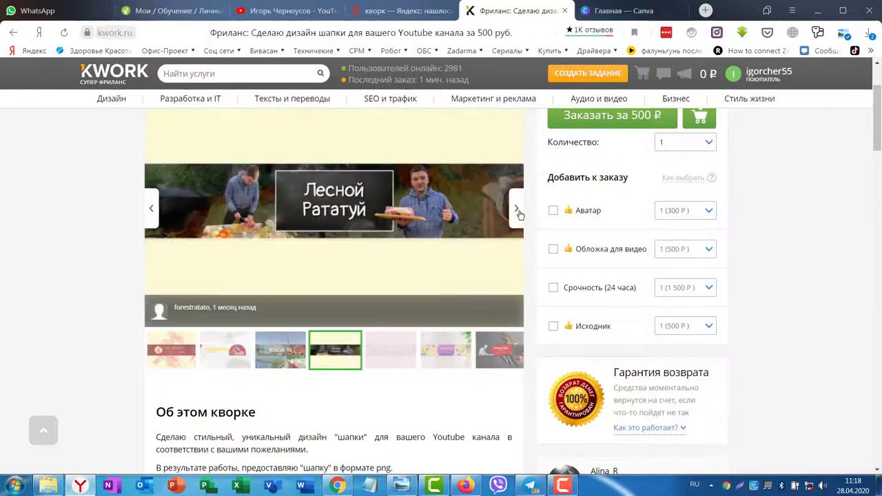
pyautogui.click(519, 213)
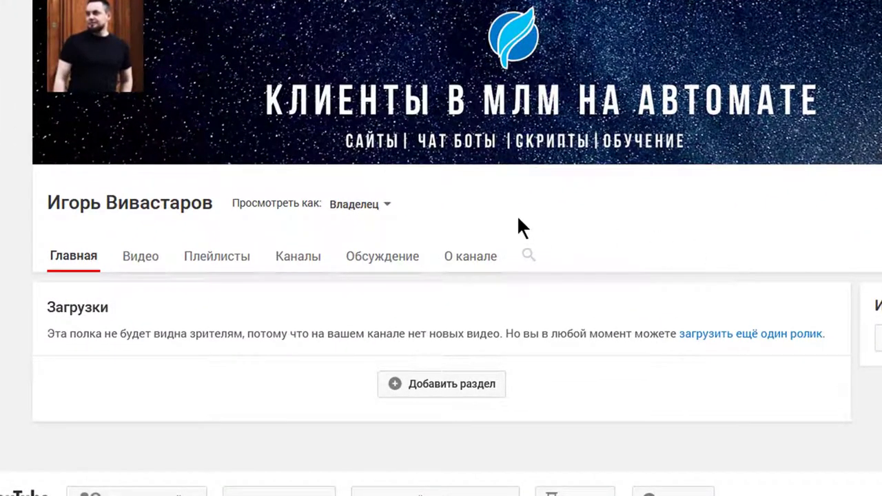
pyautogui.click(466, 263)
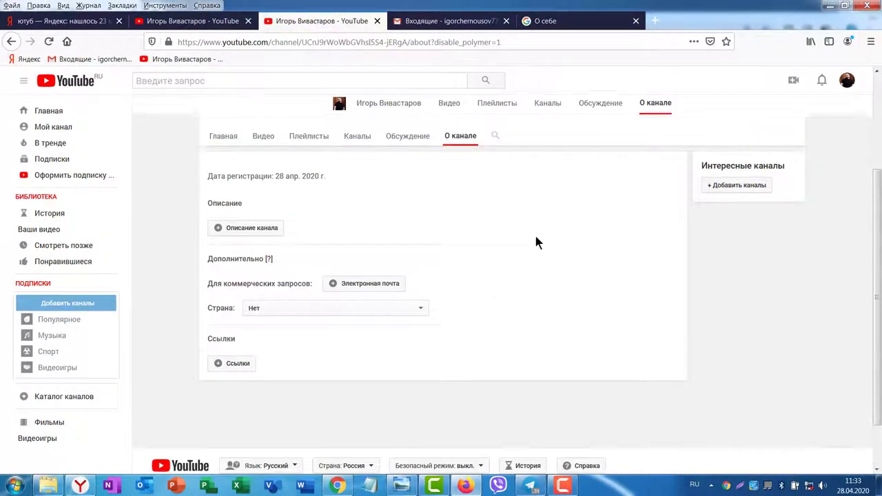
# Step: Open the empty channel description editor with '+ Описание канала'
pyautogui.click(242, 229)
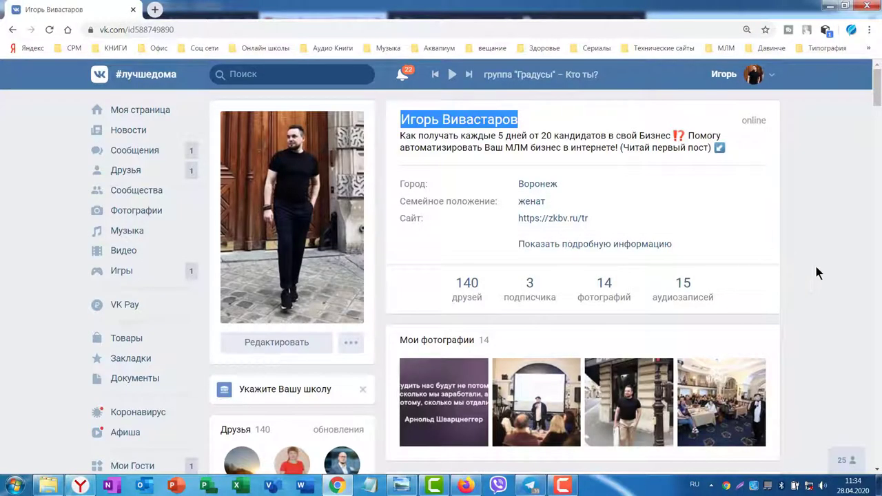
# Step: Expand the VKontakte pinned post and select its text from Учебный центр VIVASTAR to стабильный доход
pyautogui.click(816, 274)
pyautogui.scroll(-6, 818, 269)
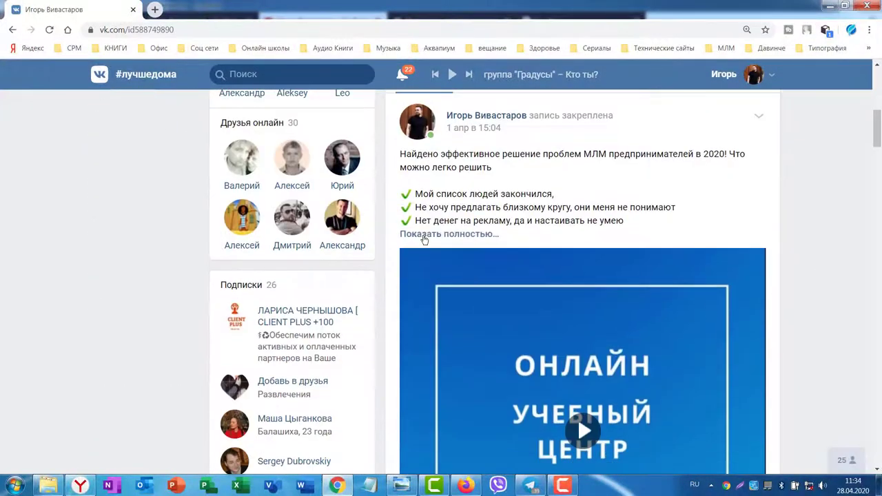
pyautogui.click(424, 235)
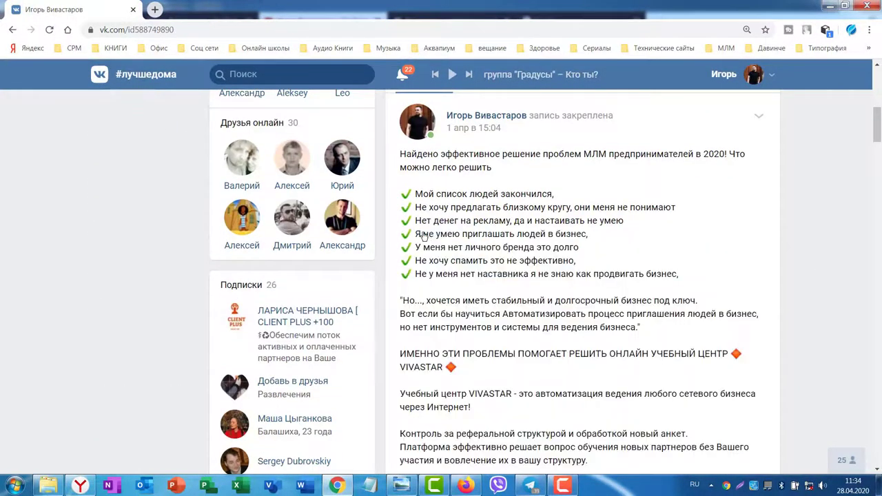
pyautogui.scroll(-4, 548, 279)
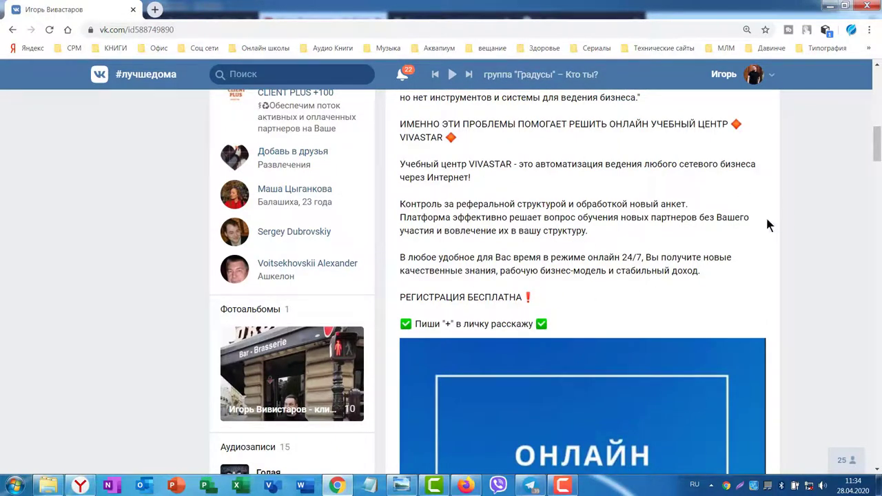
pyautogui.moveTo(400, 166); pyautogui.dragTo(703, 283)
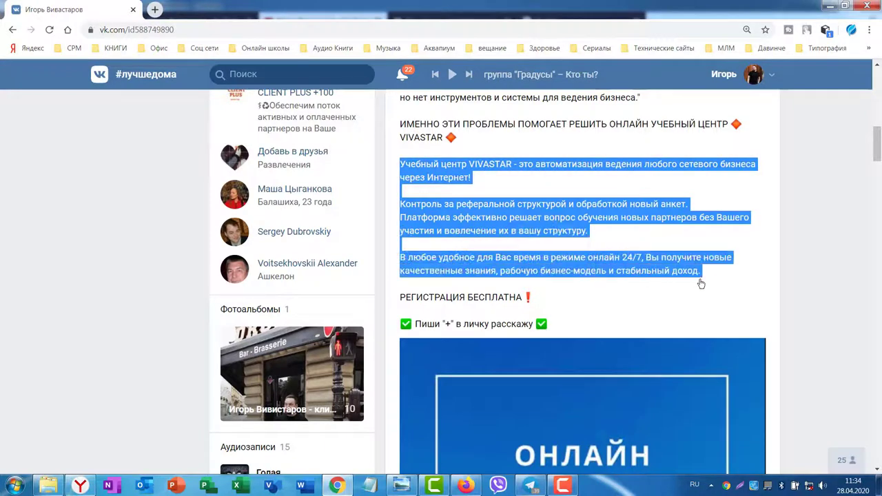
pyautogui.click(466, 486)
# Step: Paste the VIVASTAR description beginning 'Учебный центр VIVASTAR - это автоматизация…' and save it
pyautogui.hotkey('ctrl', 'v')
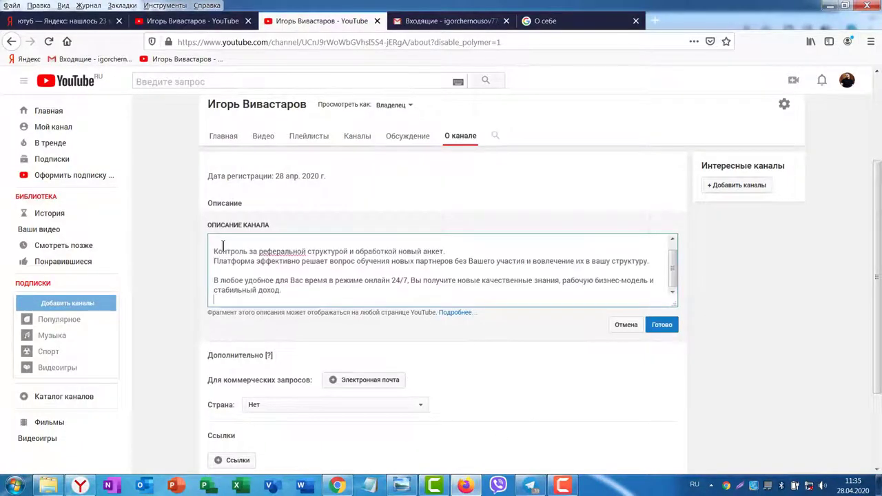
pyautogui.scroll(1, 671, 273)
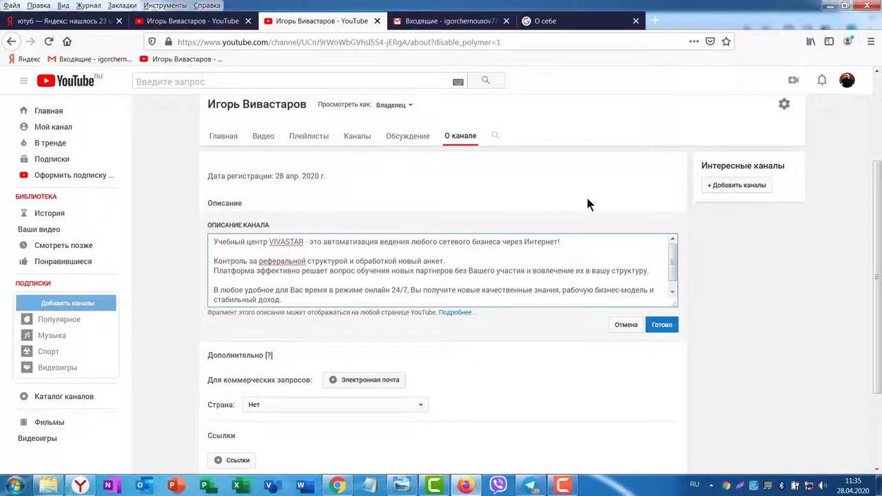
pyautogui.scroll(-3, 696, 249)
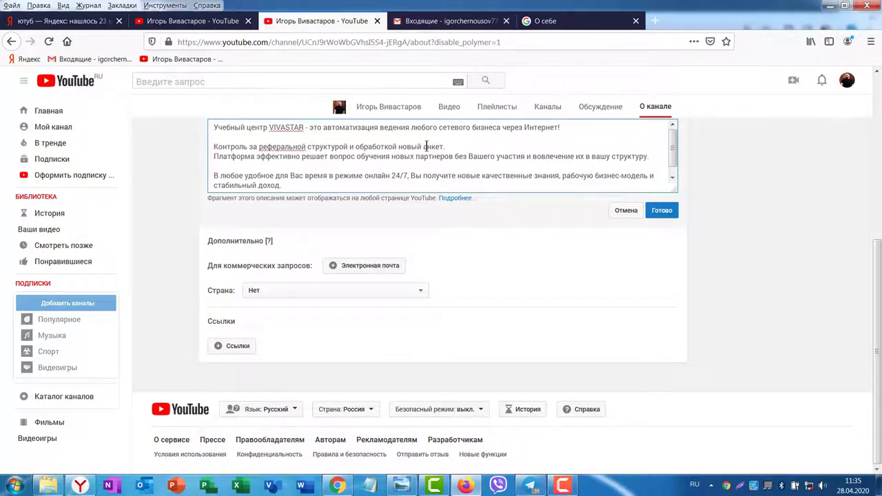
pyautogui.scroll(3, 276, 191)
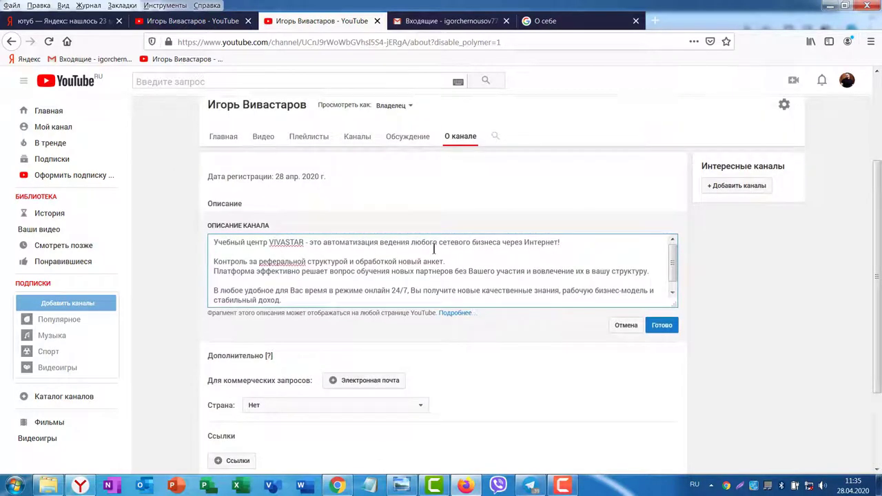
pyautogui.click(661, 327)
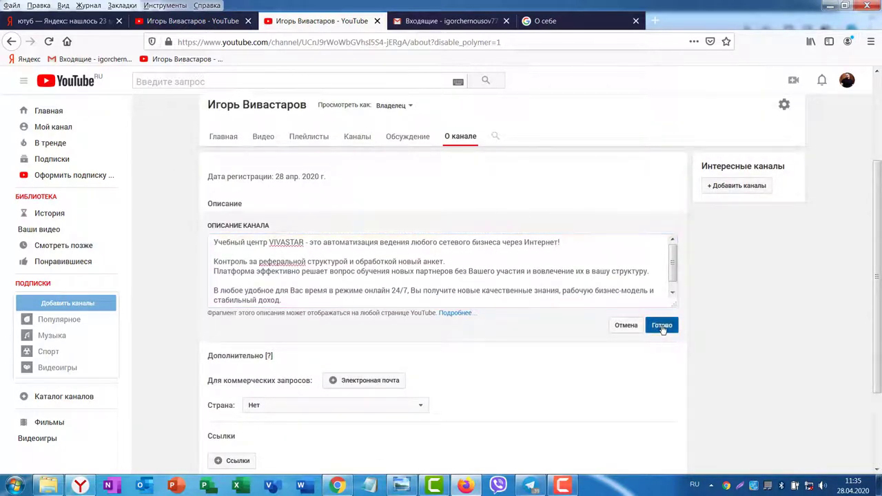
pyautogui.scroll(-1, 623, 272)
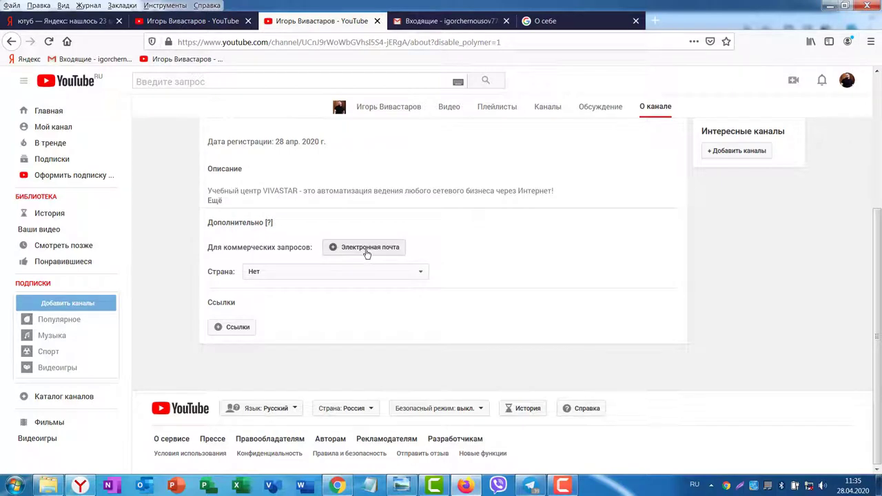
# Step: Add and save the business contact email address on the About page
pyautogui.click(364, 251)
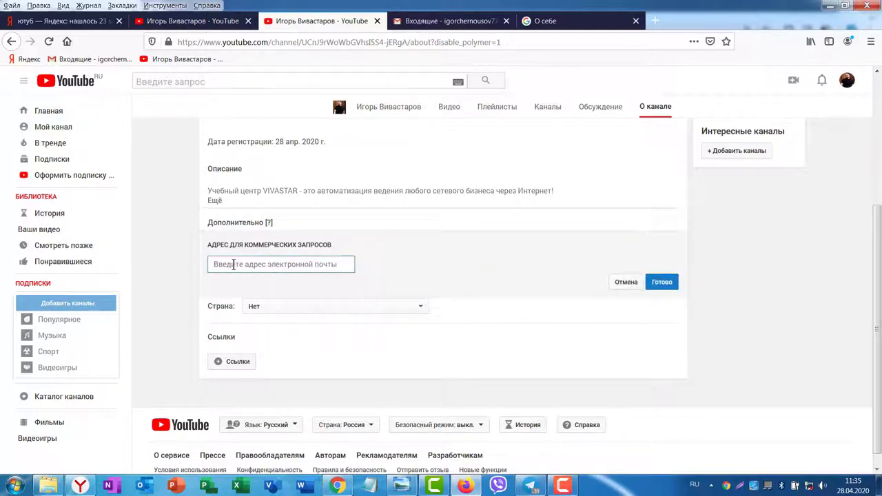
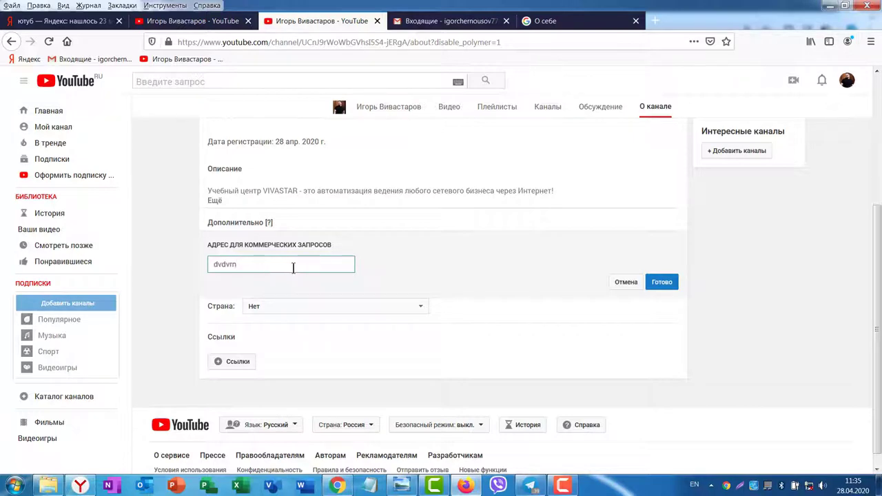
pyautogui.click(654, 282)
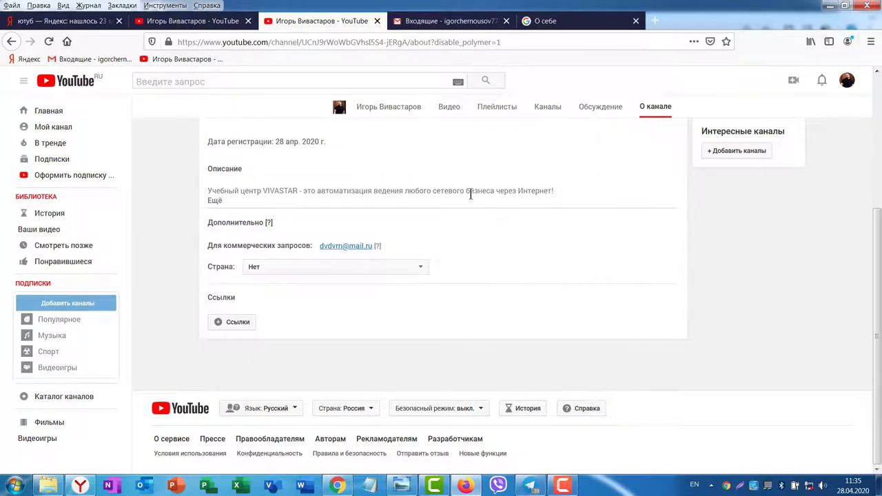
# Step: Set the channel's country to Россия
pyautogui.click(421, 267)
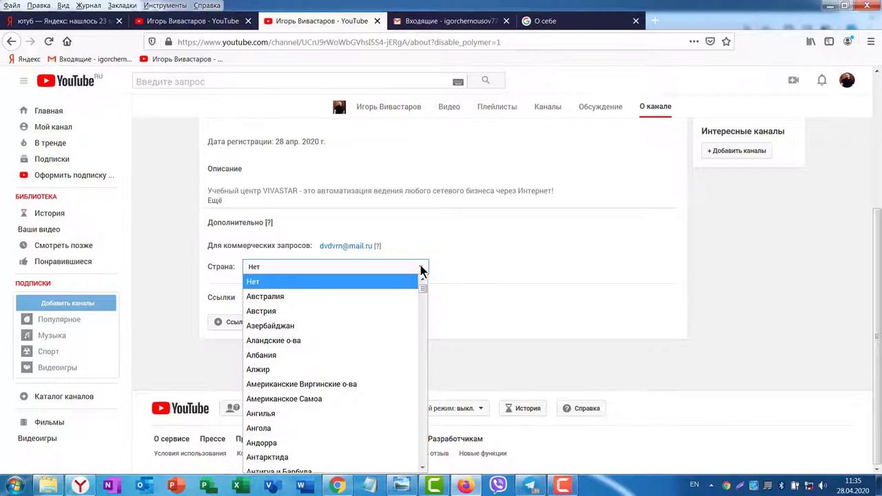
pyautogui.scroll(-20, 331, 373)
pyautogui.click(292, 406)
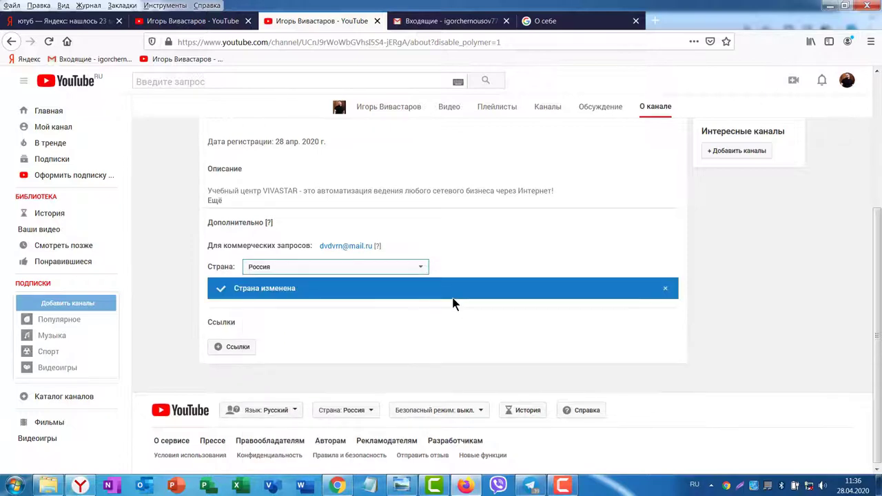
pyautogui.scroll(1, 694, 293)
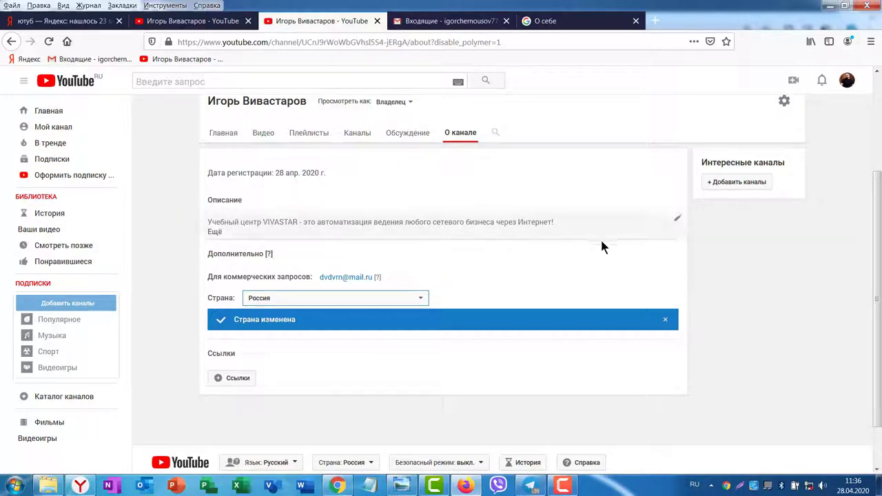
pyautogui.scroll(-1, 710, 297)
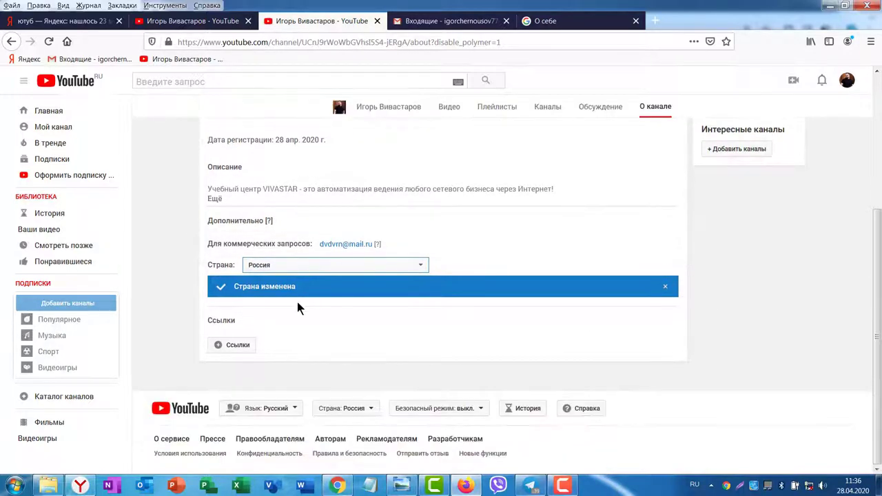
pyautogui.scroll(1, 510, 314)
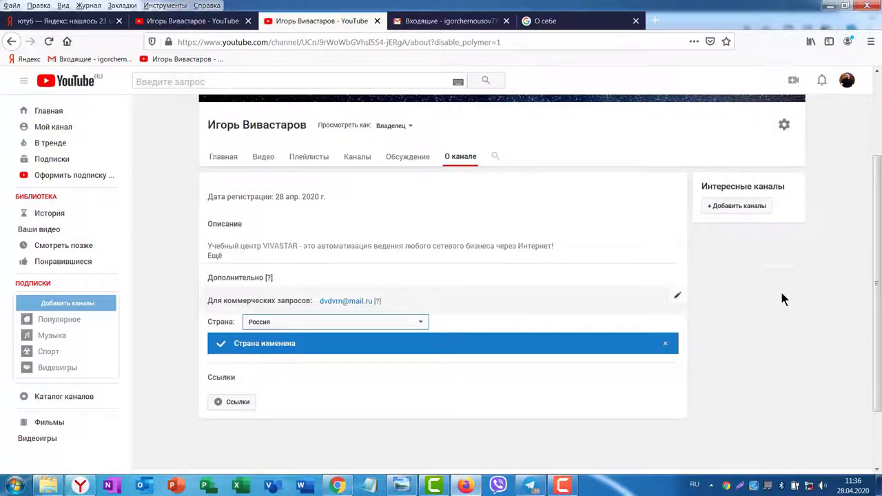
pyautogui.scroll(2, 775, 299)
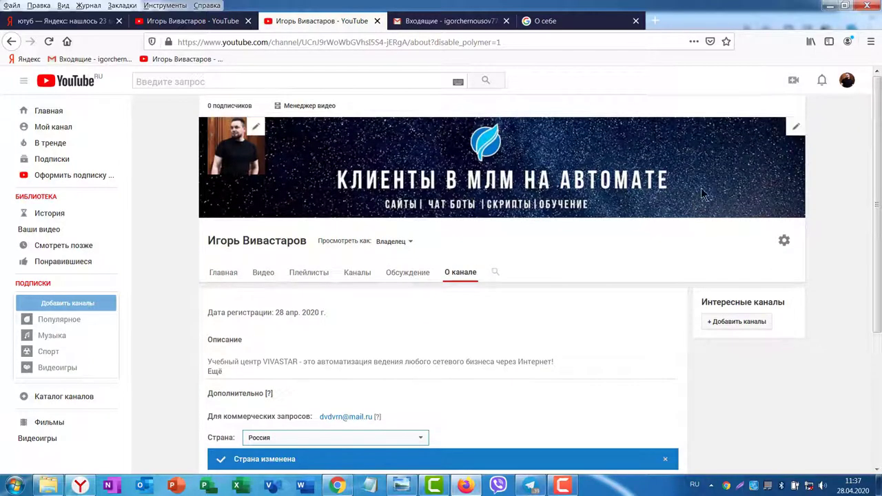
pyautogui.scroll(-3, 822, 270)
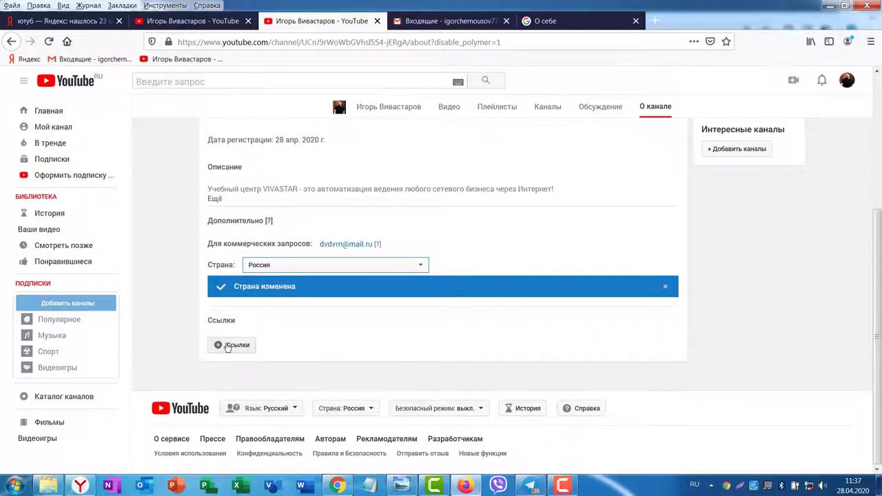
# Step: Set the custom links to show only the first 2 on the banner
pyautogui.click(234, 345)
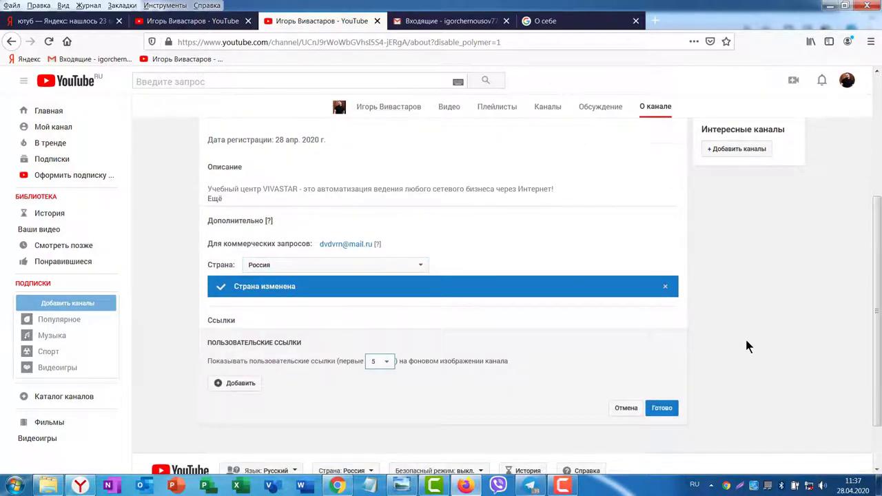
pyautogui.scroll(-1, 747, 347)
pyautogui.click(386, 301)
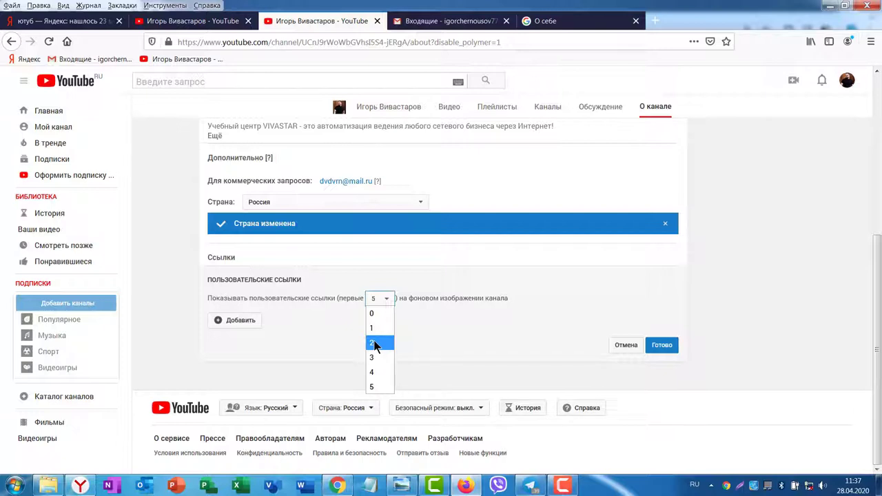
pyautogui.click(376, 344)
# Step: Add a custom link named 'Тренинг центр' and bring up the training platform site in Yandex Browser
pyautogui.click(233, 320)
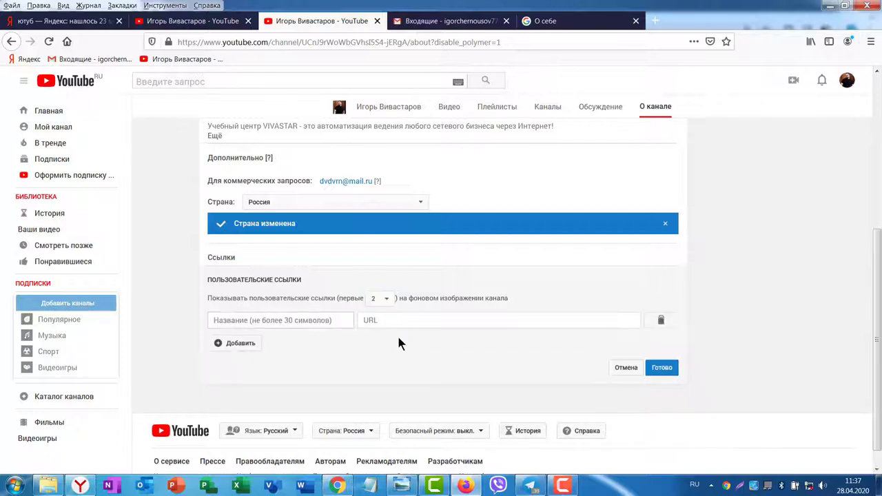
pyautogui.click(259, 325)
pyautogui.write('Тренинг цен')
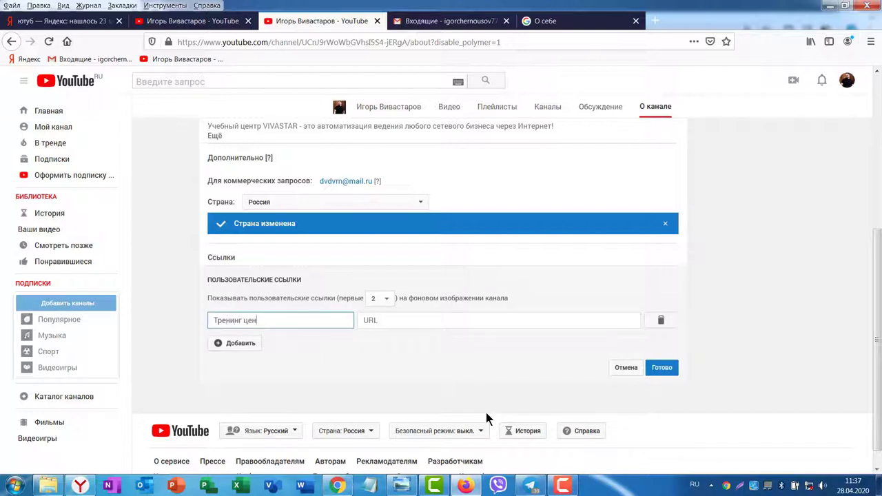
pyautogui.press('Tab')
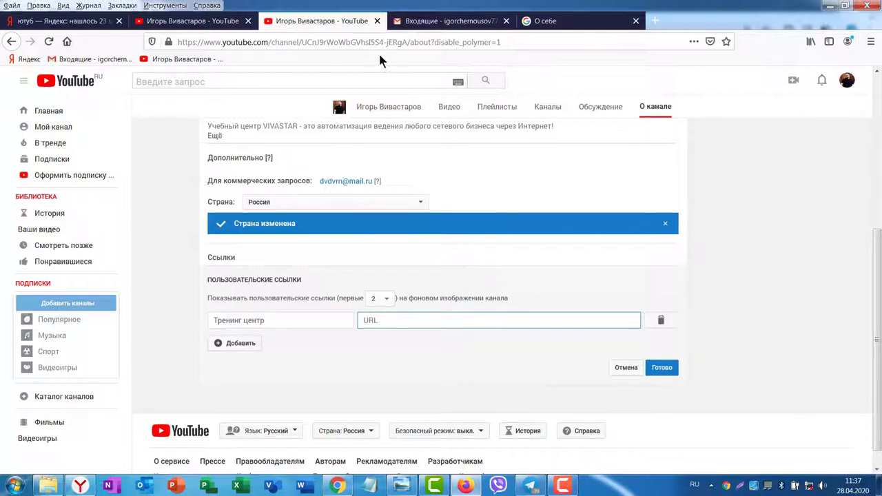
pyautogui.click(81, 486)
pyautogui.click(659, 10)
pyautogui.click(140, 31)
pyautogui.hotkey('ctrl', 'c')
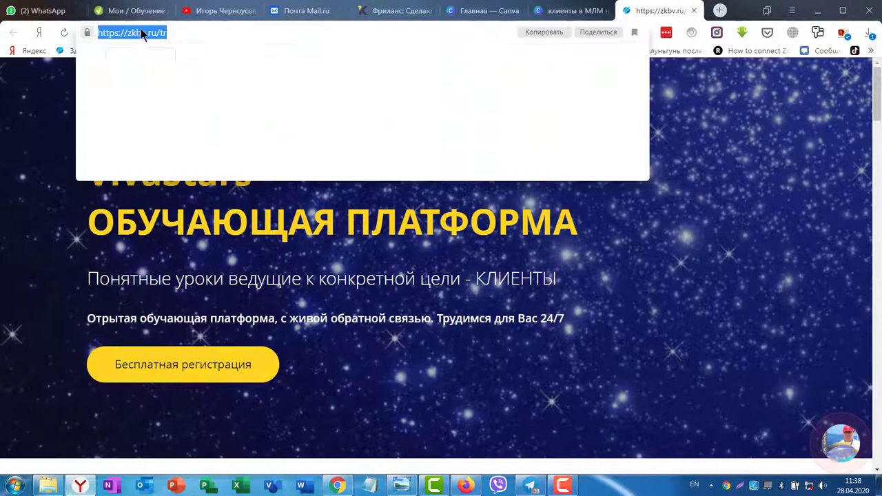
pyautogui.rightClick(137, 29)
pyautogui.click(157, 65)
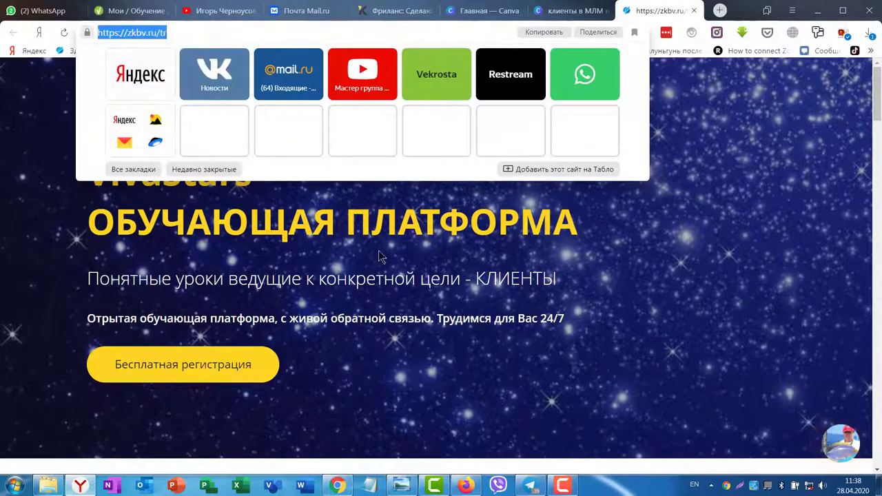
pyautogui.click(466, 486)
pyautogui.click(375, 321)
pyautogui.hotkey('ctrl', 'v')
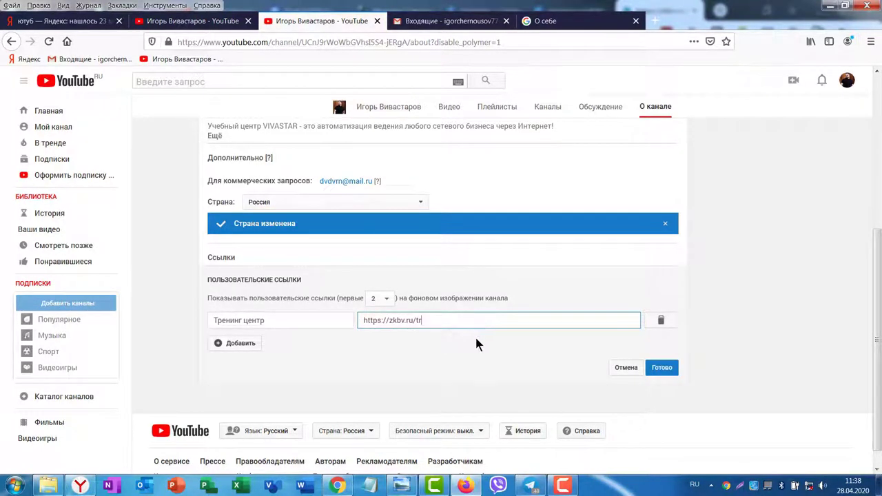
# Step: Add a second custom link named 'ВК' and bring up the VK profile page
pyautogui.click(230, 347)
pyautogui.click(230, 345)
pyautogui.write('ВК')
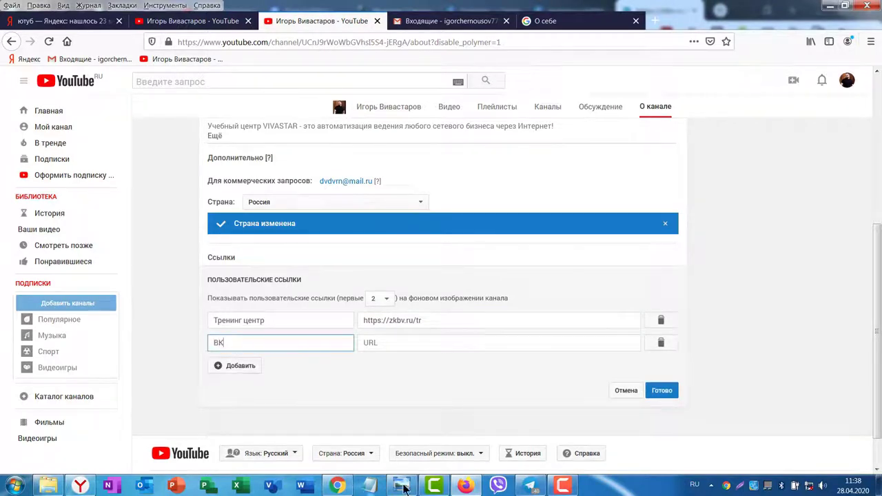
pyautogui.click(337, 486)
# Step: Paste the VKontakte profile address into the ВК link's URL field
pyautogui.scroll(10, 411, 315)
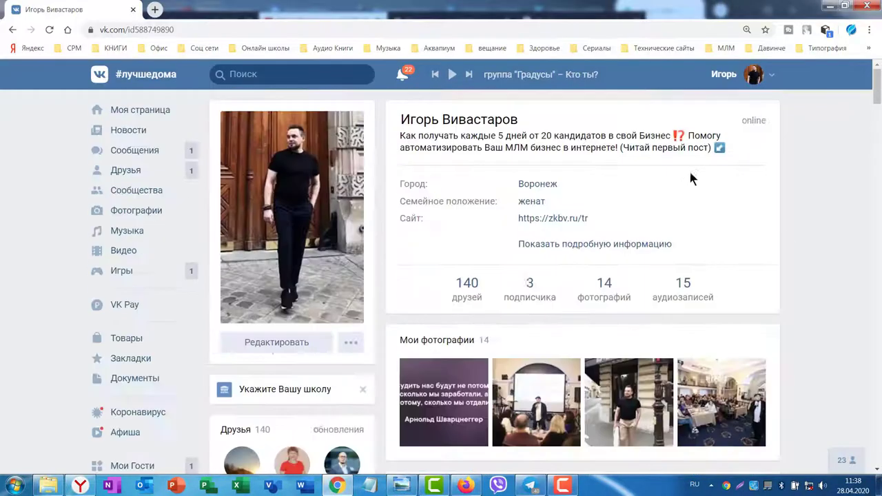
pyautogui.hotkey('alt', 'Tab')
pyautogui.click(377, 343)
pyautogui.write('https://vk.com/id588749890')
pyautogui.click(380, 375)
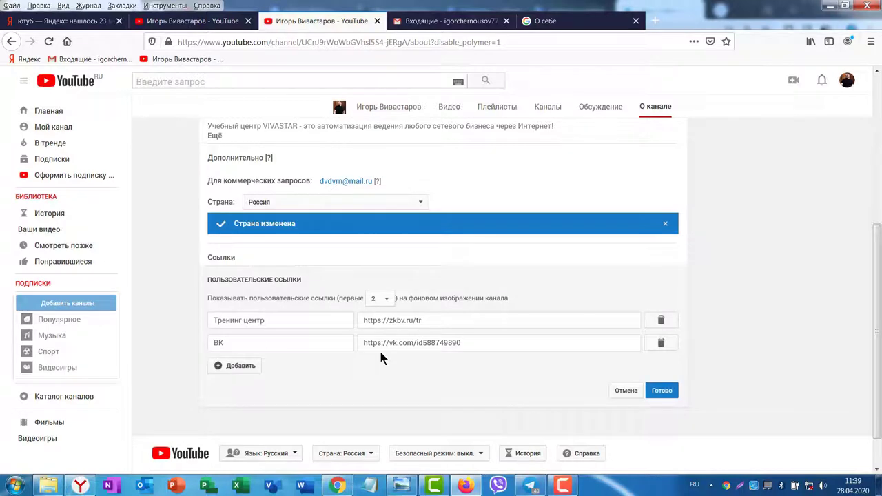
# Step: Open the VekRosta Сайт-визитка page in its own tab and copy its address
pyautogui.hotkey('alt', 'Tab')
pyautogui.scroll(-5, 745, 321)
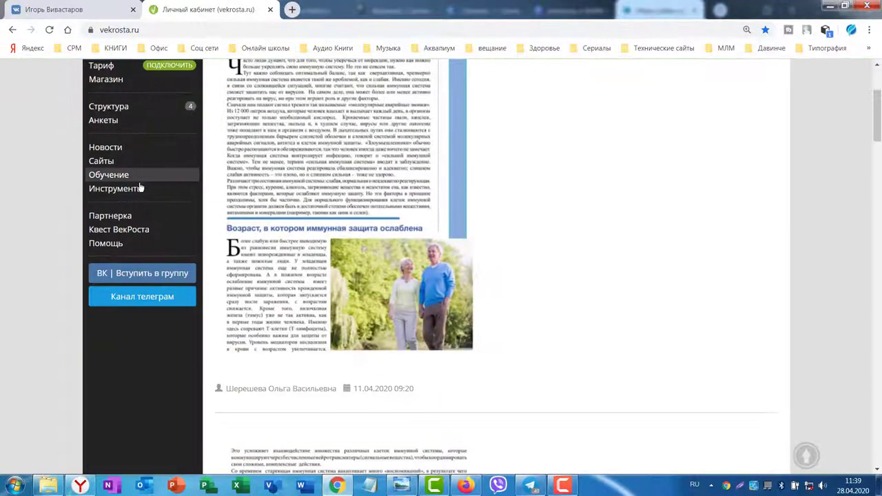
pyautogui.click(108, 195)
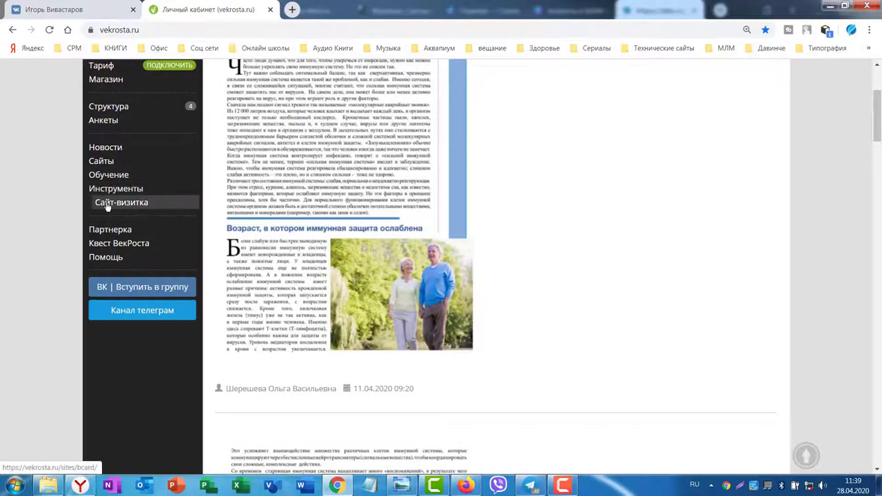
pyautogui.click(107, 203)
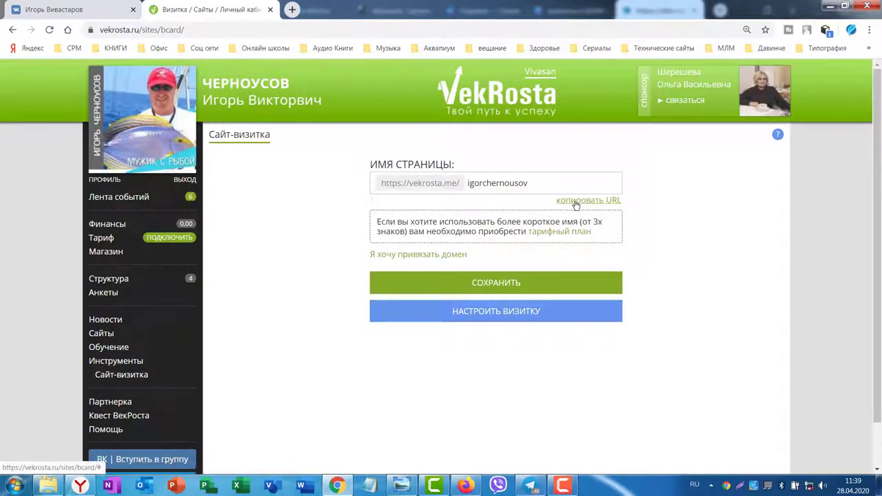
pyautogui.click(576, 204)
pyautogui.click(447, 303)
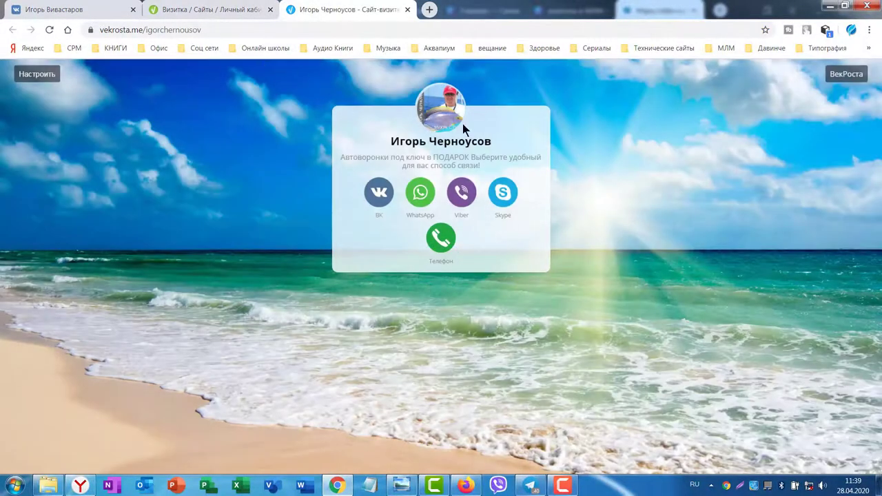
pyautogui.click(163, 29)
pyautogui.hotkey('ctrl', 'c')
pyautogui.rightClick(163, 29)
pyautogui.click(200, 89)
# Step: Add a 'Визитка' link with the business-card URL, delete the ВК link, and save the links
pyautogui.click(466, 485)
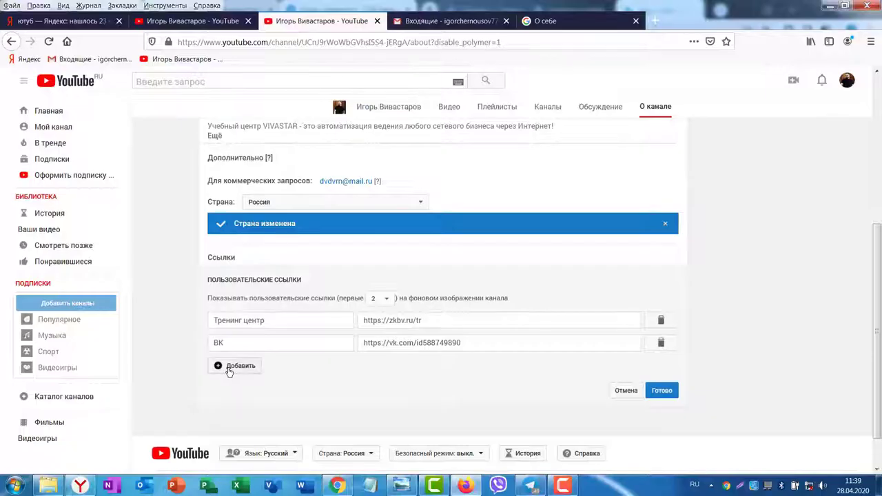
pyautogui.click(234, 364)
pyautogui.write('Визитка')
pyautogui.click(403, 371)
pyautogui.hotkey('ctrl', 'v')
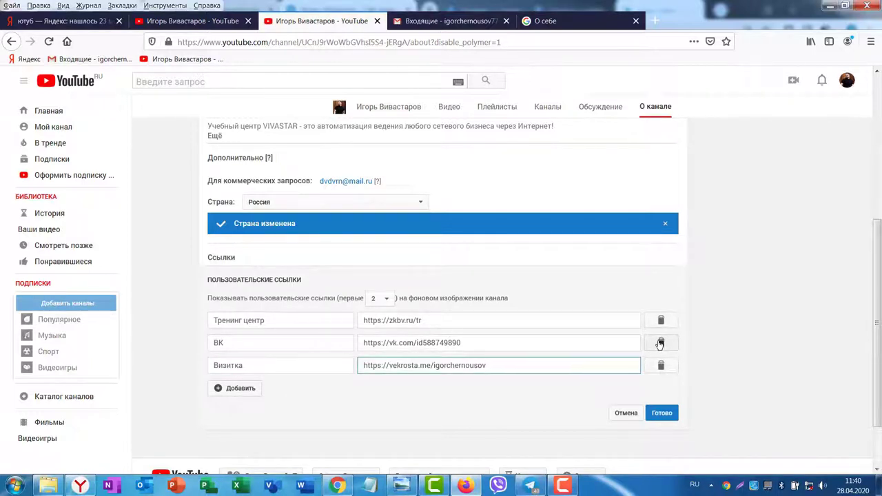
pyautogui.click(661, 343)
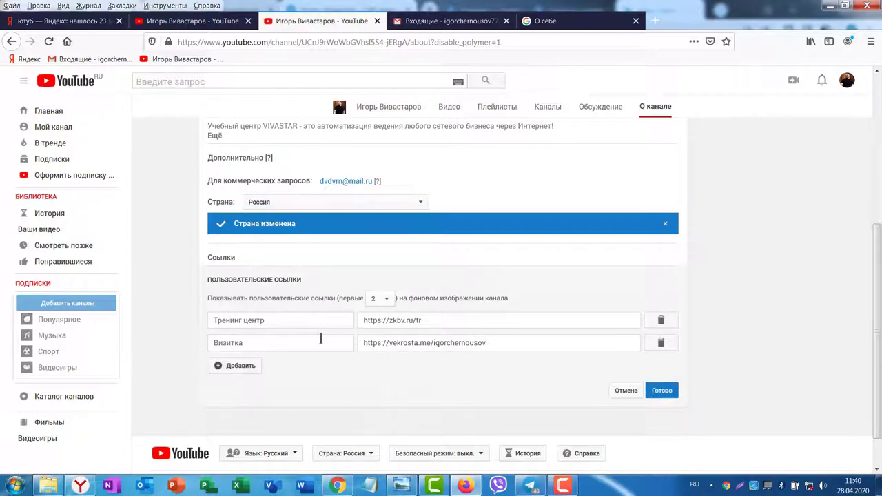
pyautogui.click(663, 392)
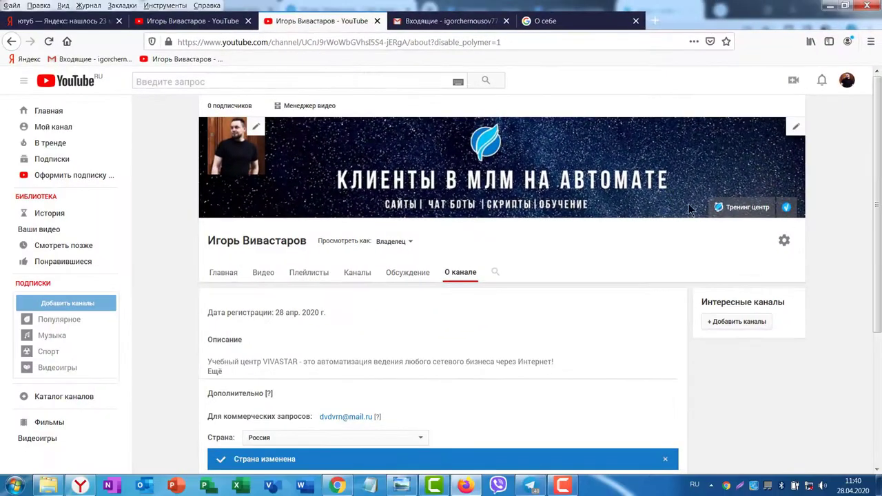
# Step: Go to the channel's Главная page to view the avatar and banner links
pyautogui.scroll(-1, 690, 208)
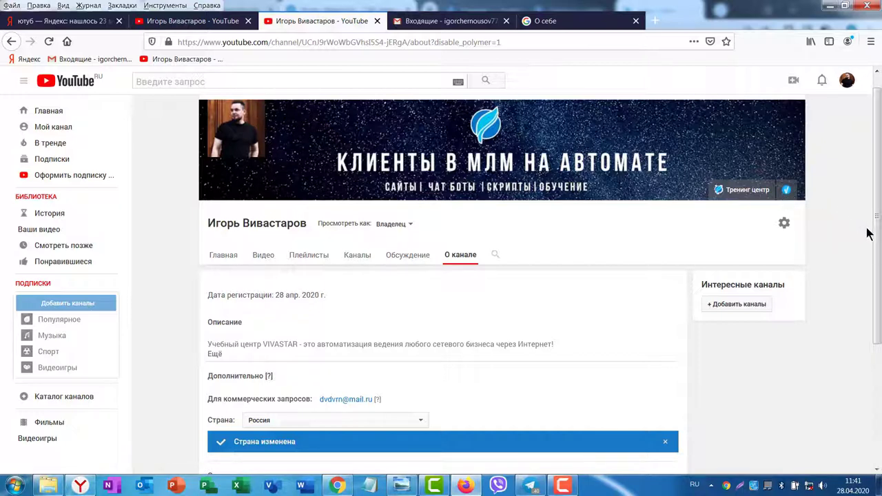
pyautogui.click(222, 254)
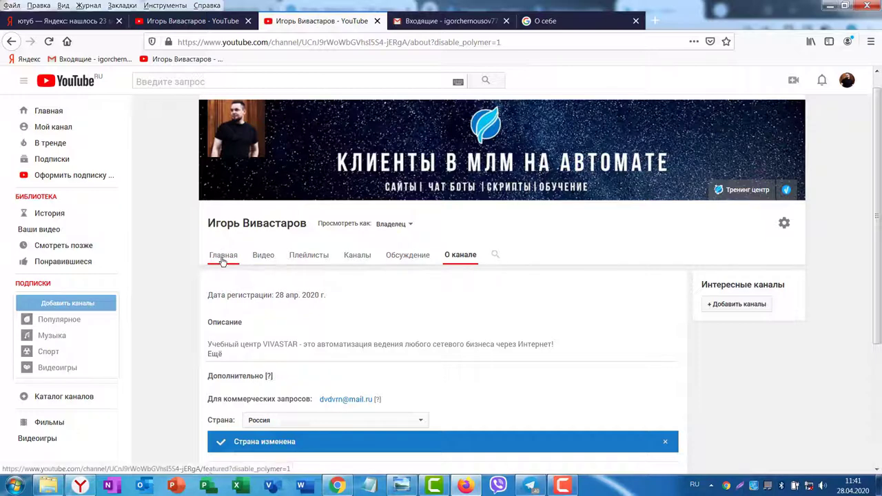